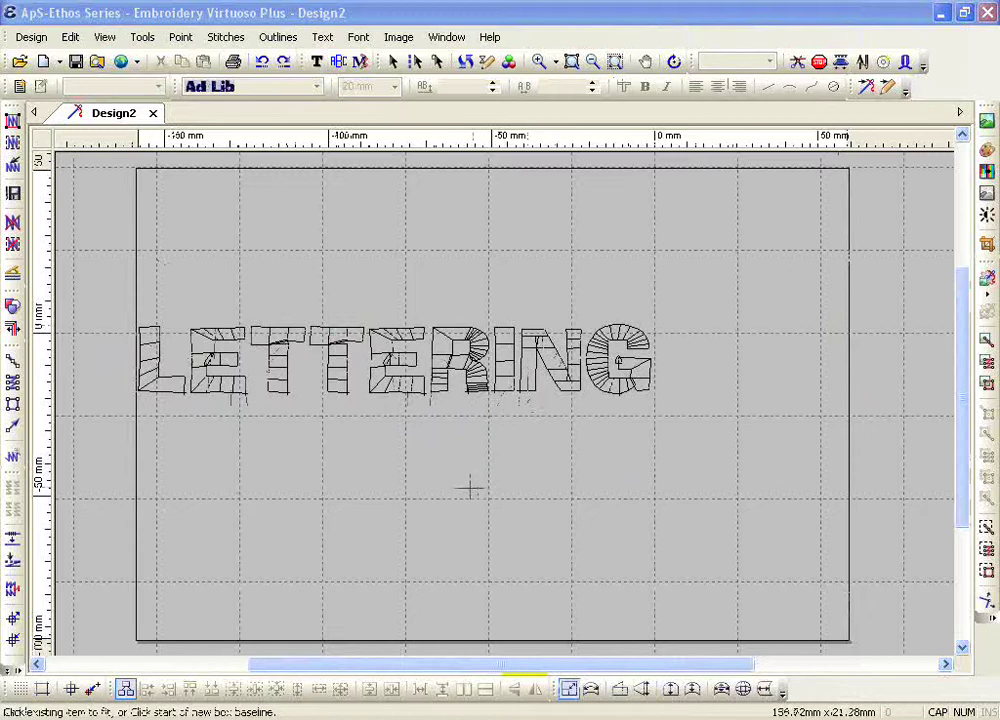
# Fit the LETTERING text into a new, slightly tilted box about 85 mm wide and 25 mm high, below the original text
pyautogui.click(566, 692)
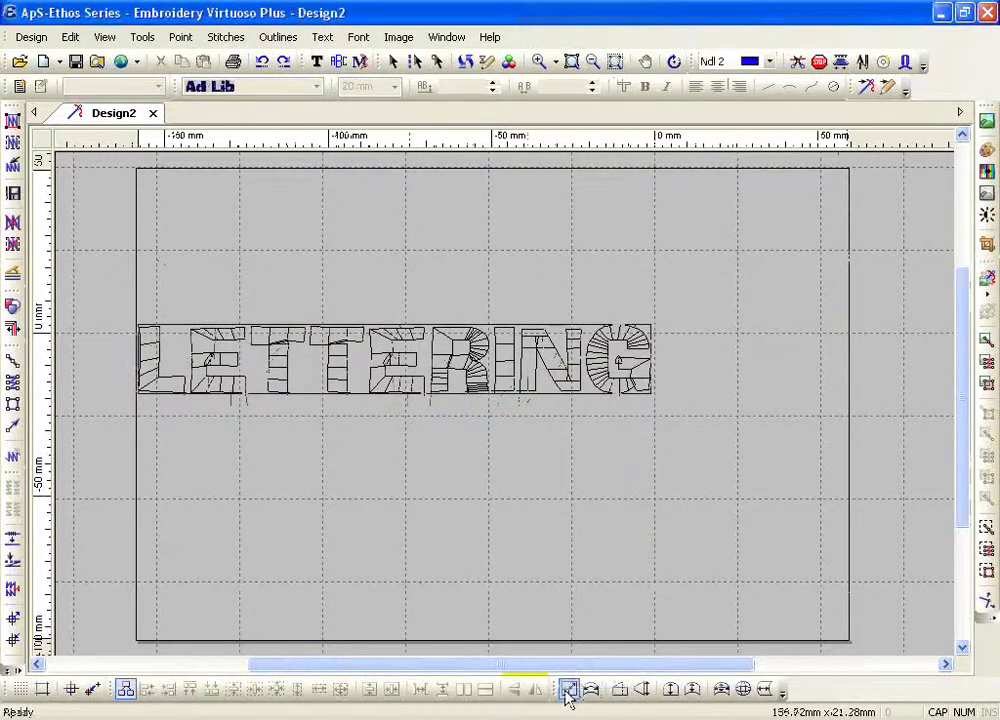
pyautogui.click(218, 542)
pyautogui.click(492, 521)
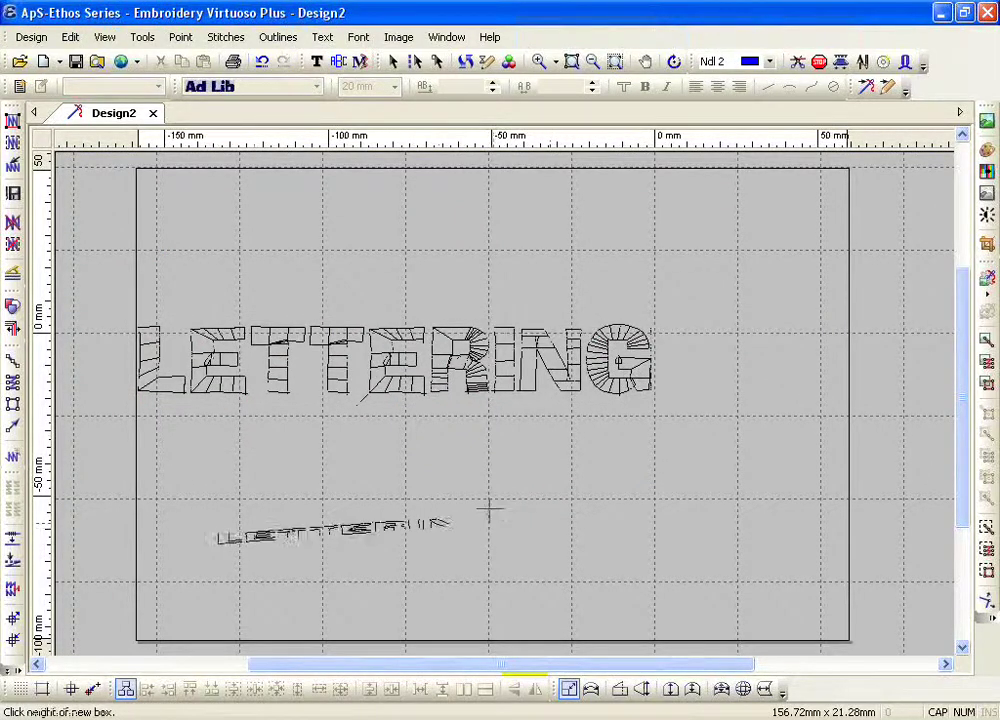
pyautogui.click(478, 463)
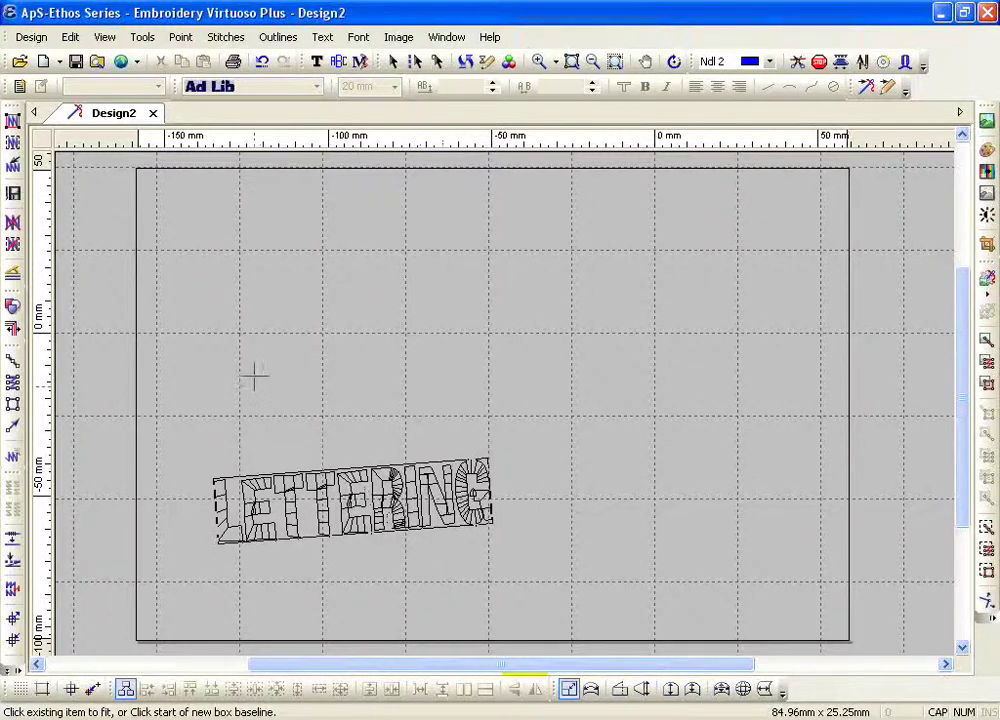
# Refit the lettering to a box about 76 × 26 mm with its baseline drawn from right to left, and undo both box fits
pyautogui.click(576, 306)
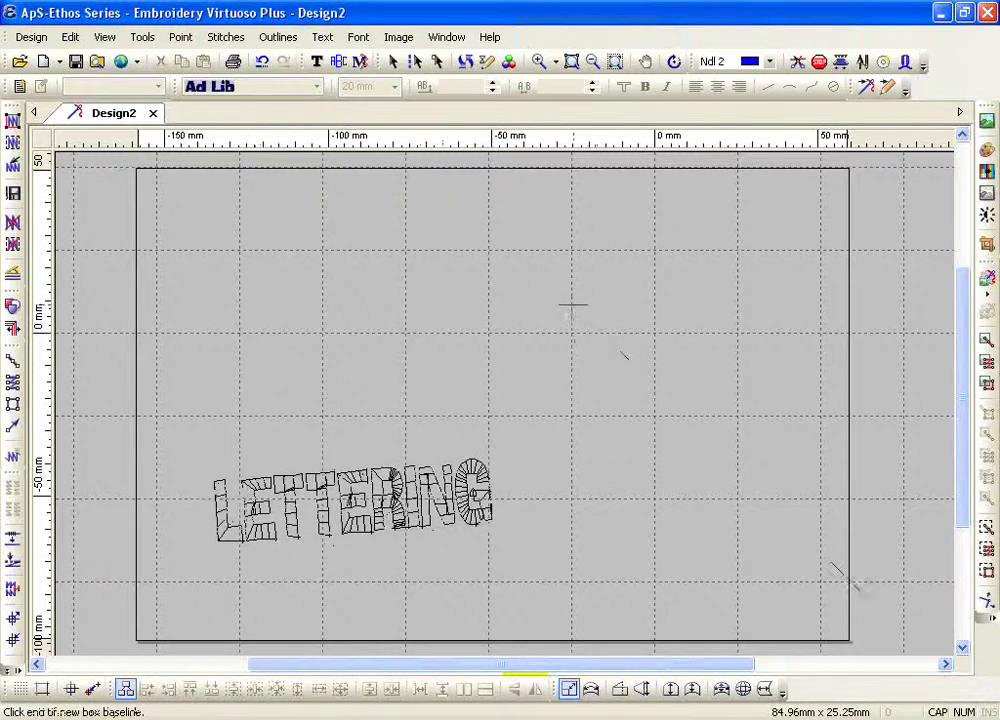
pyautogui.click(330, 338)
pyautogui.click(336, 396)
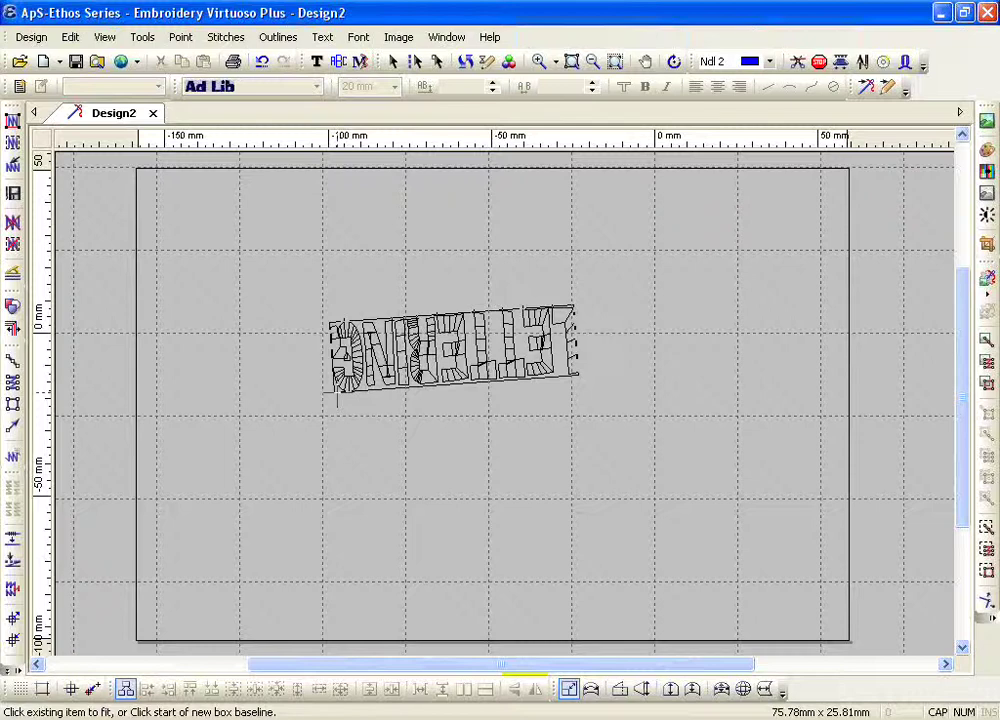
pyautogui.press('Escape')
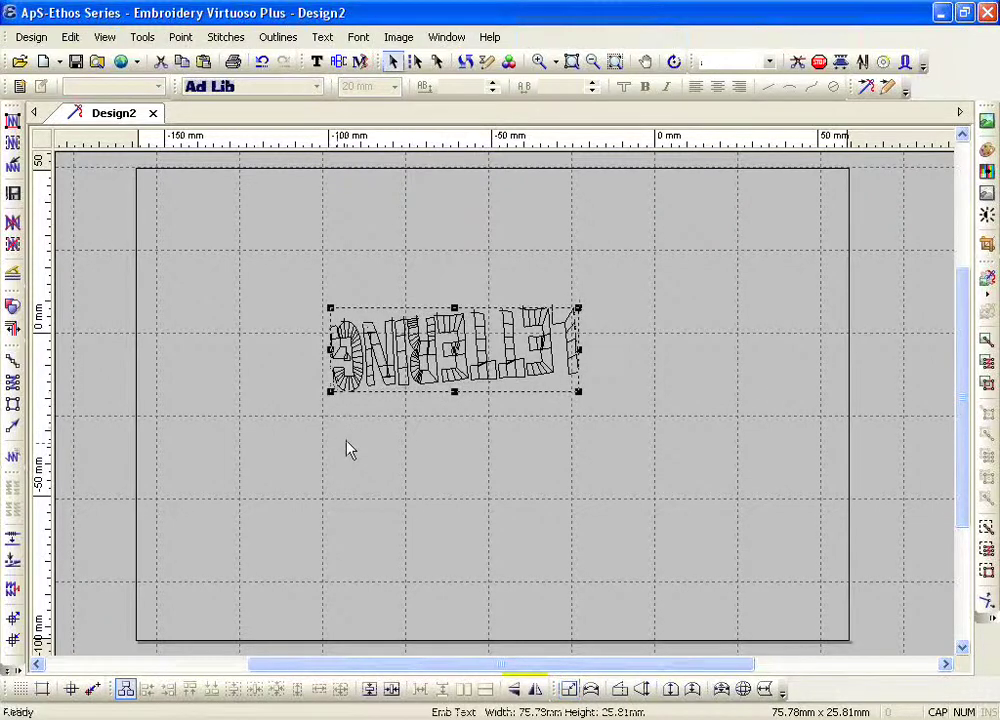
pyautogui.click(262, 61)
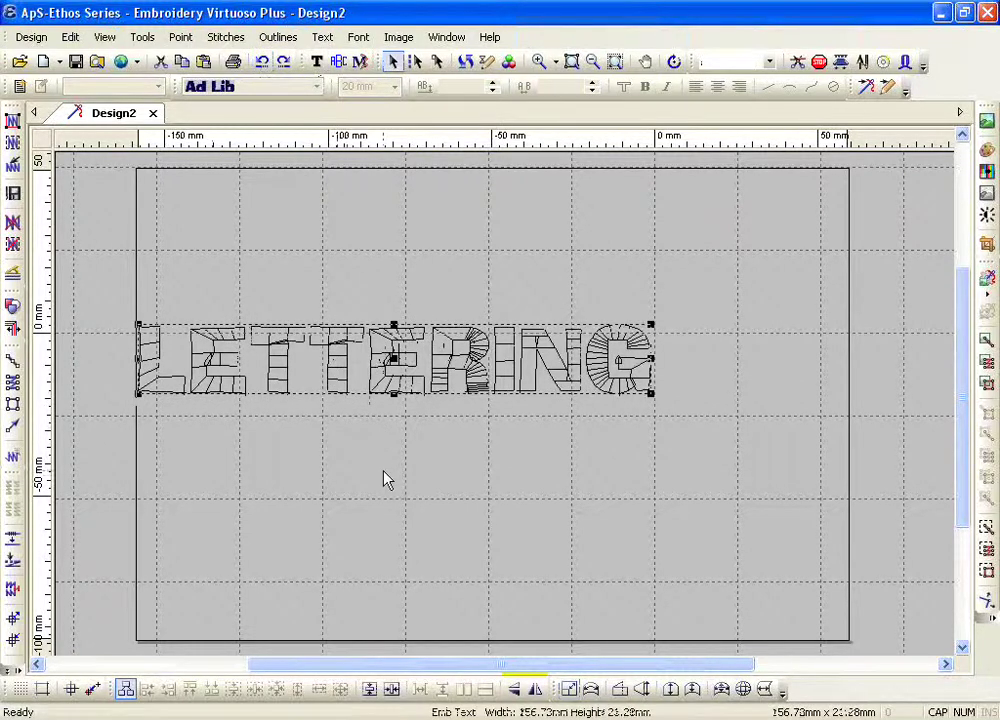
# Fit the lettering to an upward-curving arc about 129 × 44 mm overall, and undo the arc fit
pyautogui.click(593, 690)
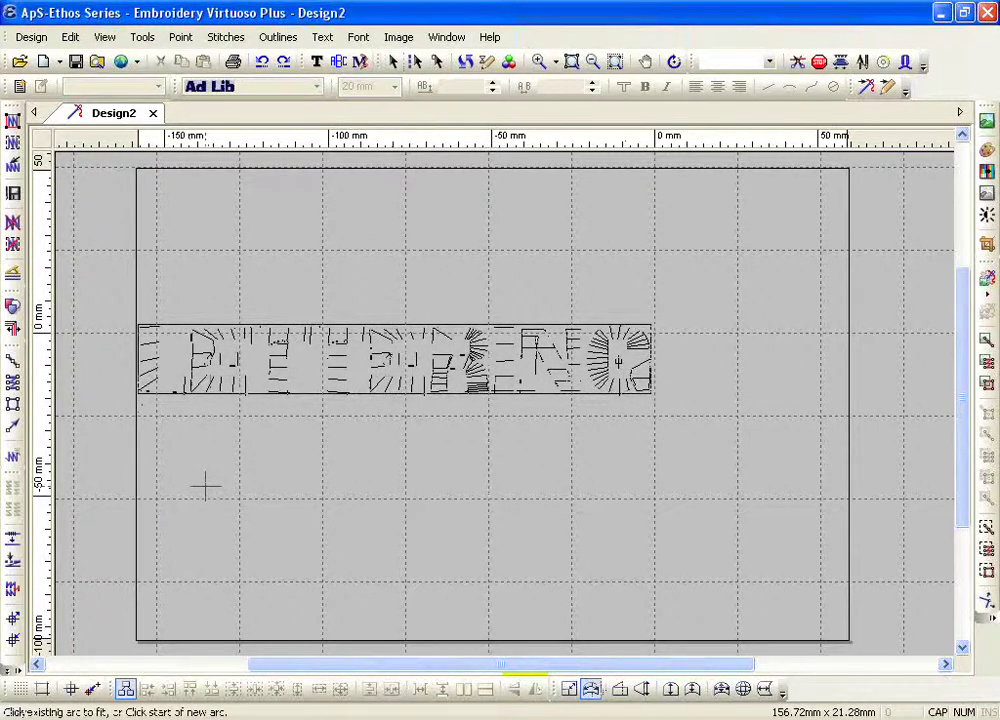
pyautogui.click(205, 487)
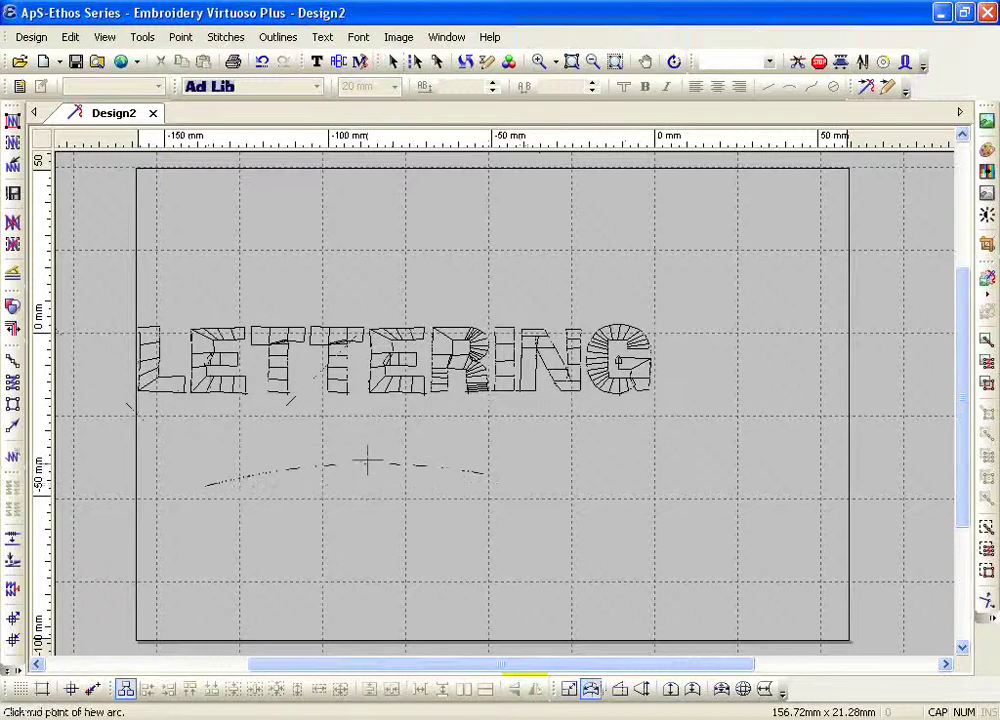
pyautogui.click(368, 420)
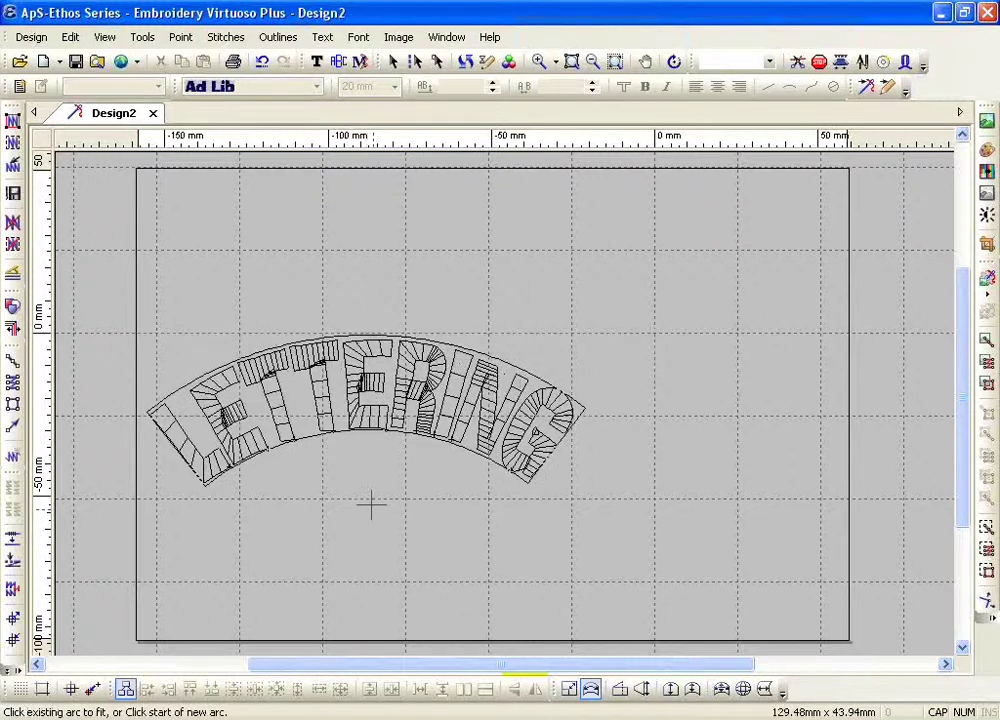
pyautogui.click(261, 61)
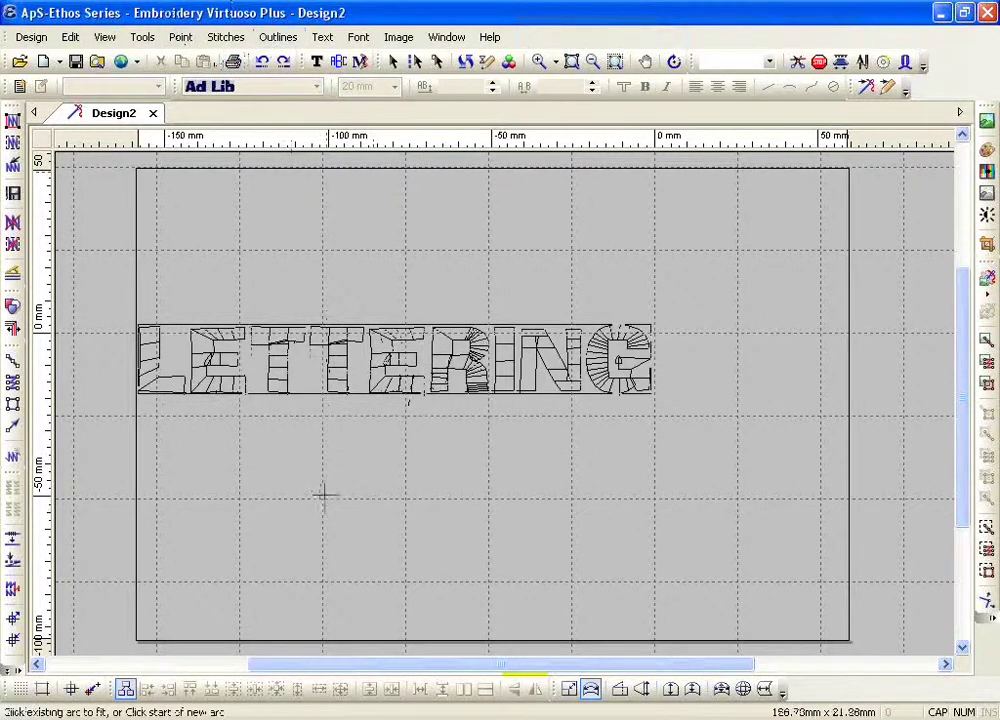
# Fit the lettering to a smaller upward-curving arc centred below the text, and undo the arc fit
pyautogui.click(591, 693)
pyautogui.click(320, 502)
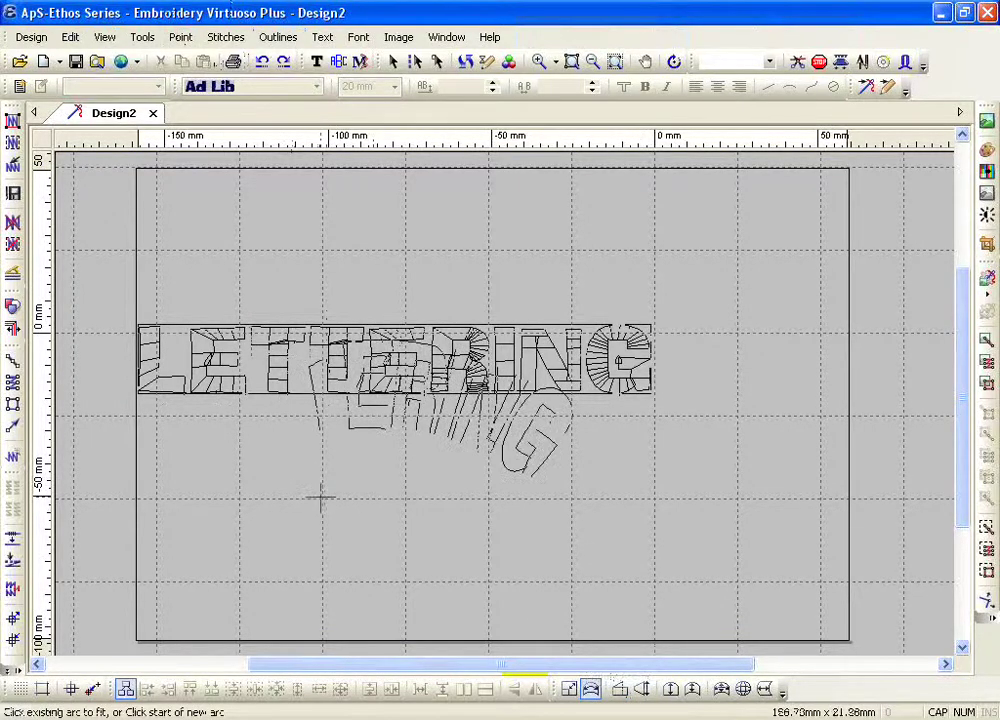
pyautogui.click(569, 495)
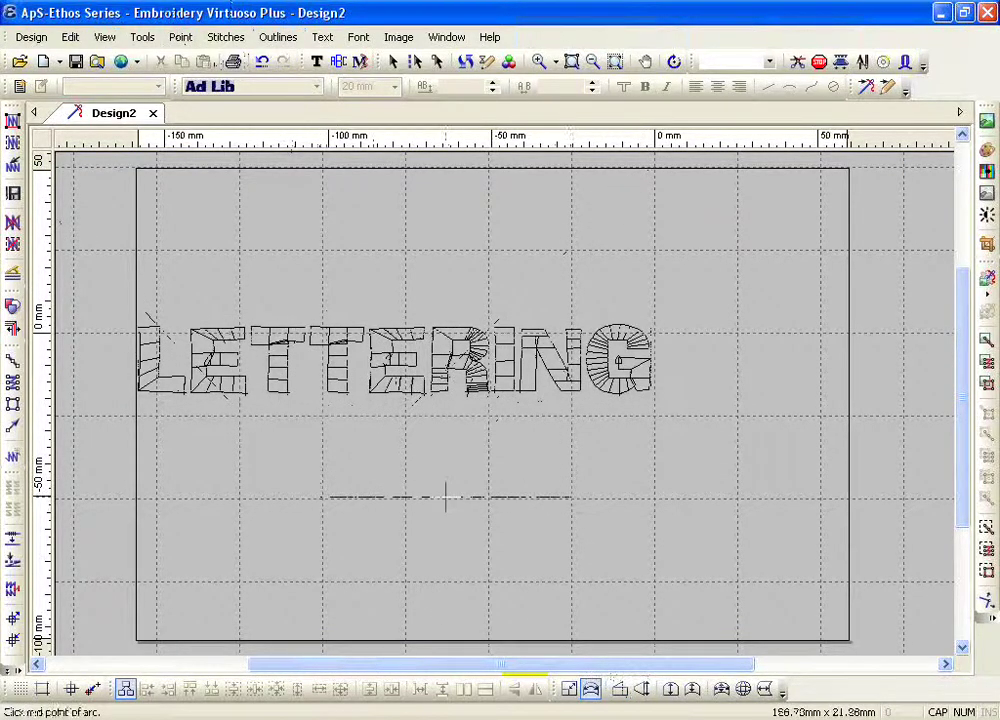
pyautogui.click(440, 445)
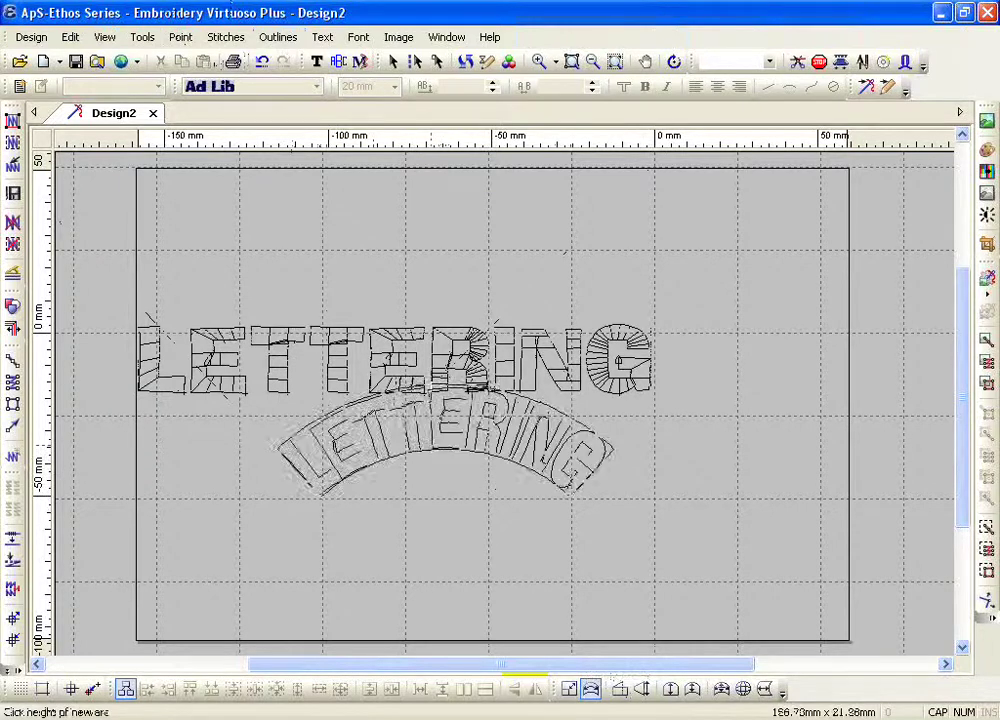
pyautogui.click(431, 380)
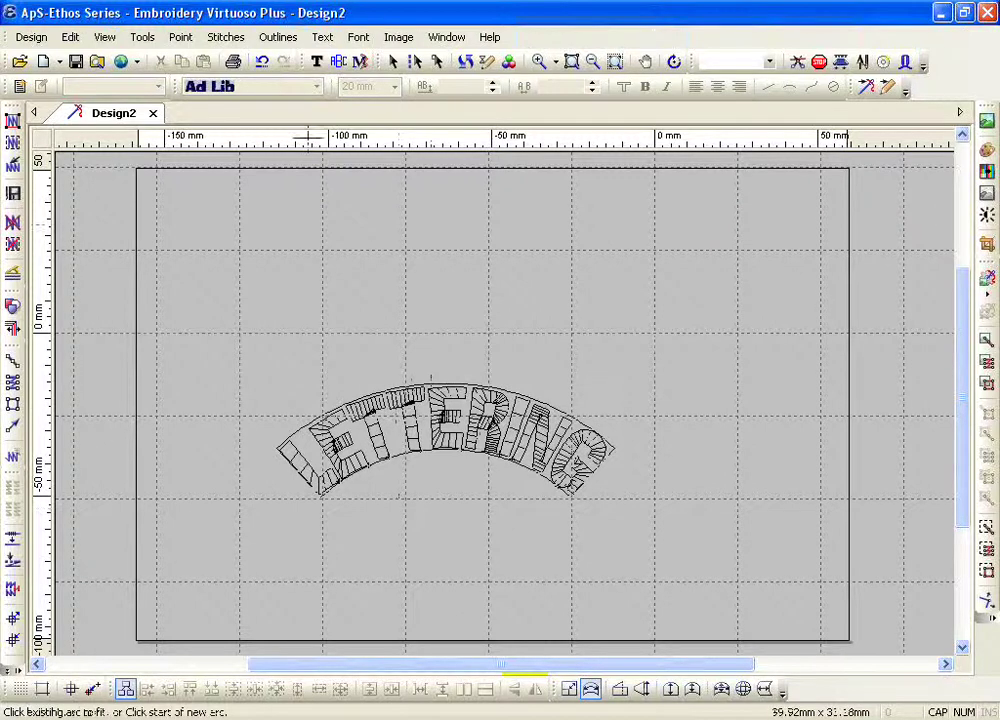
pyautogui.click(261, 61)
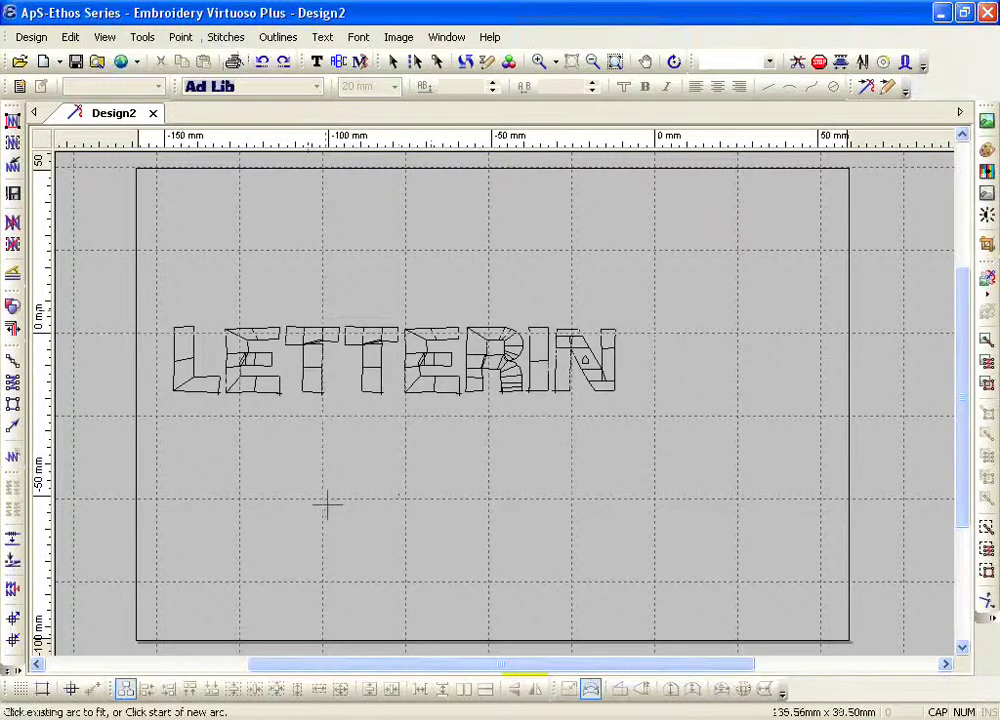
# Add the missing letter G at the end of the embroidery text so that it reads LETTERING
pyautogui.click(317, 63)
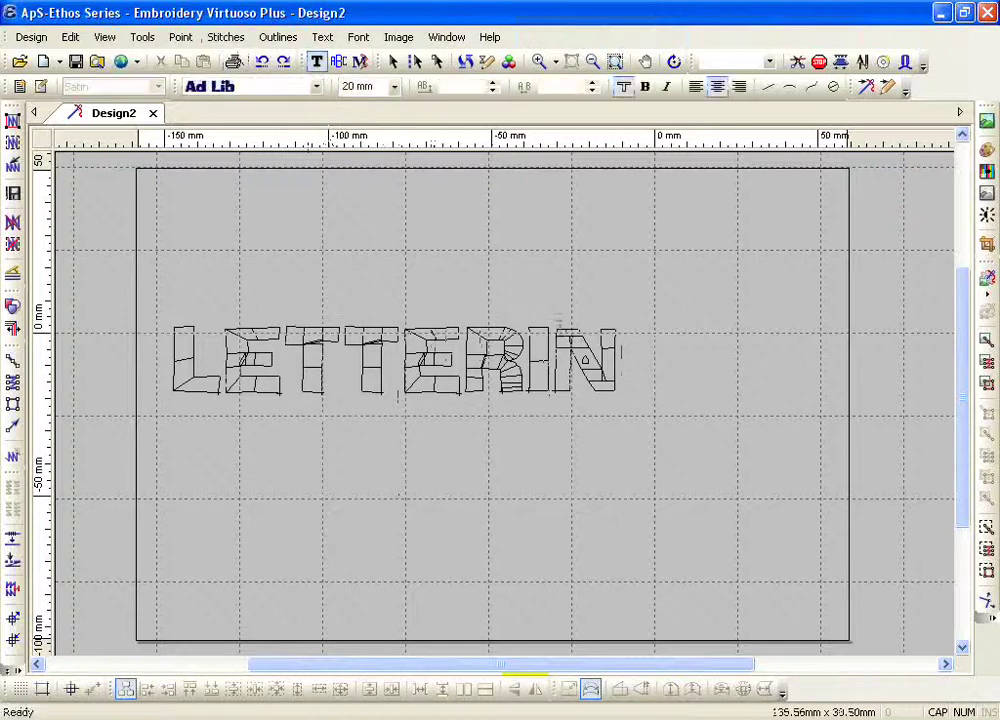
pyautogui.click(610, 360)
pyautogui.write('G')
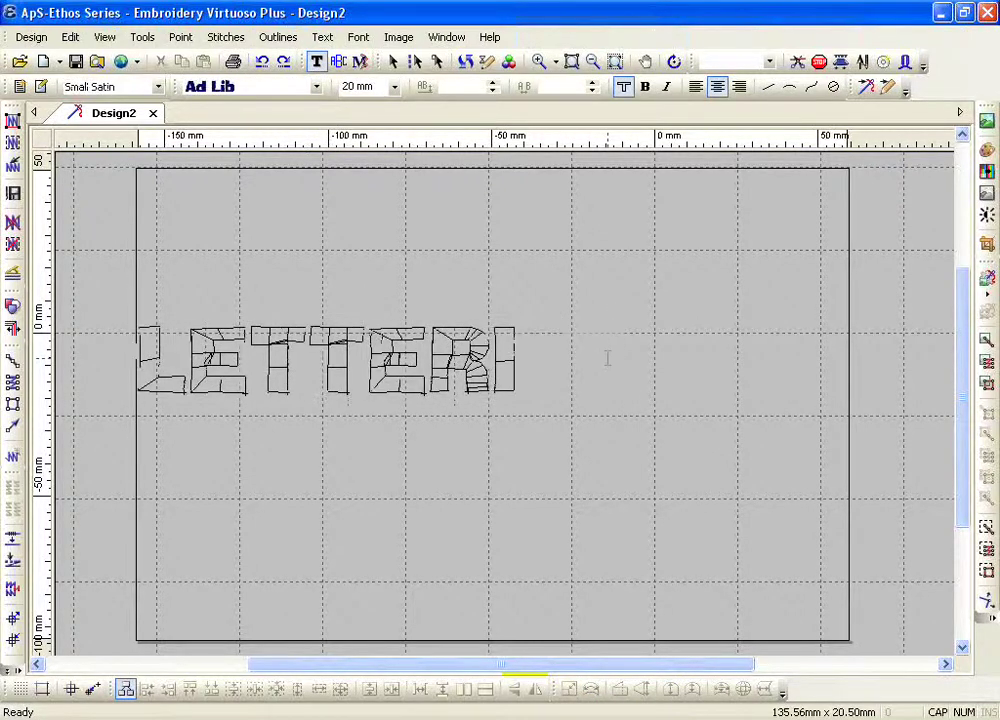
pyautogui.press('Escape')
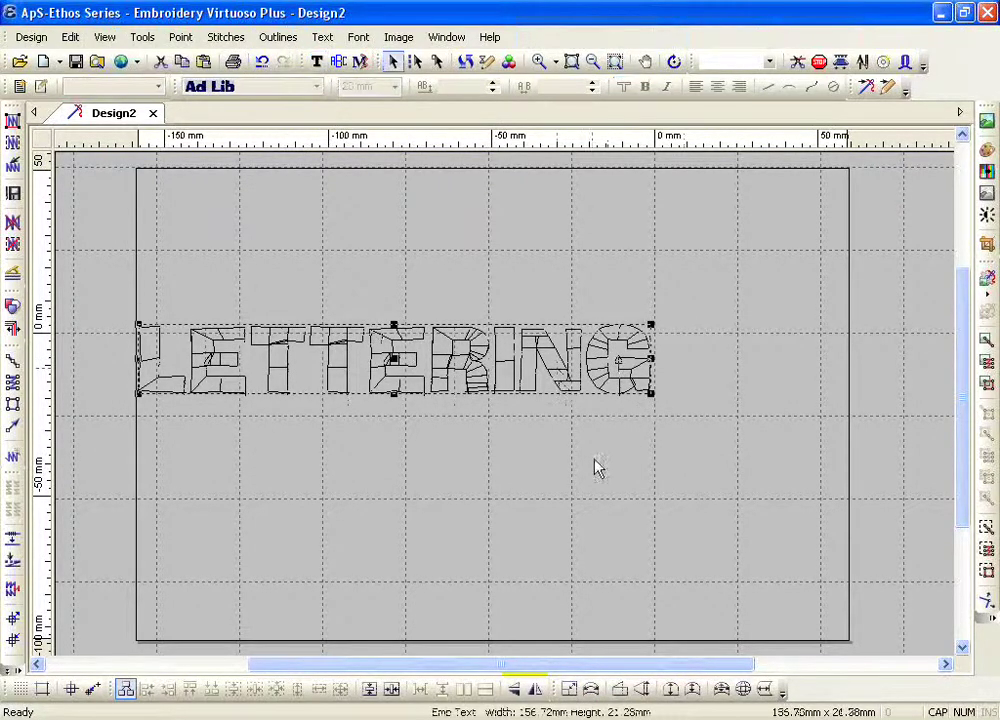
# Distort the lettering by moving the lower-left envelope corner down and the upper-left corner up and inward
pyautogui.click(619, 690)
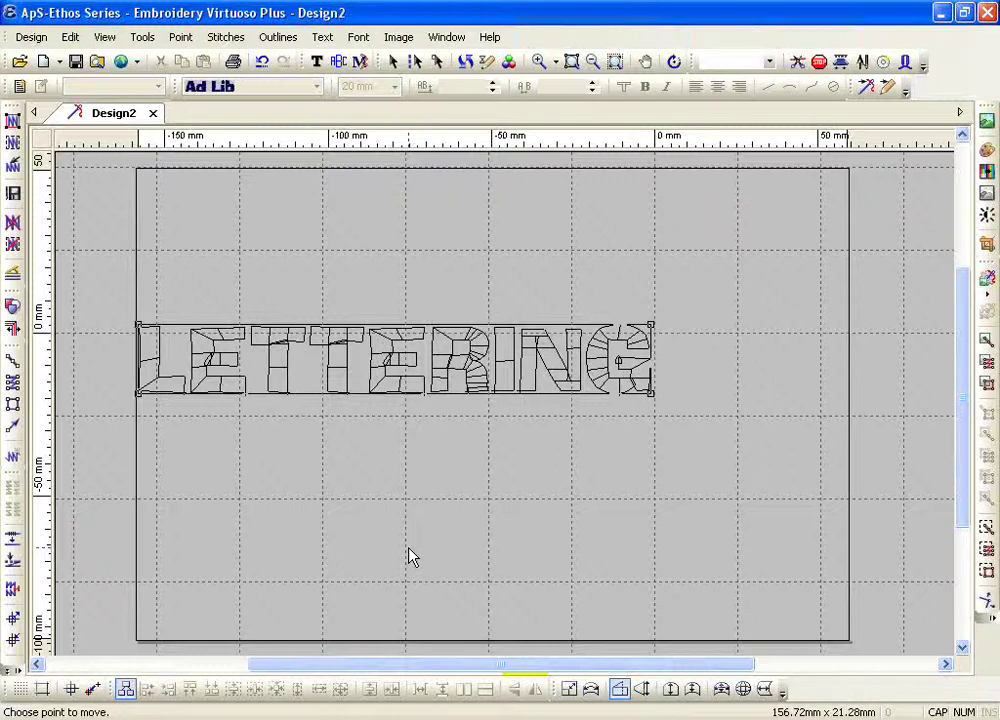
pyautogui.click(137, 394)
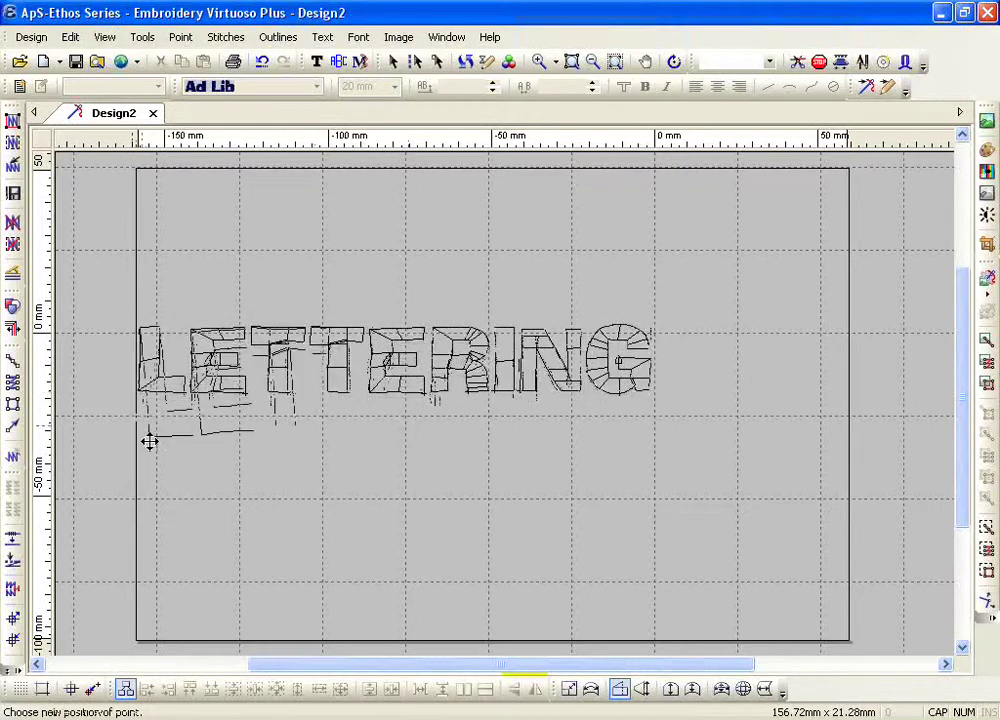
pyautogui.click(148, 440)
pyautogui.click(139, 325)
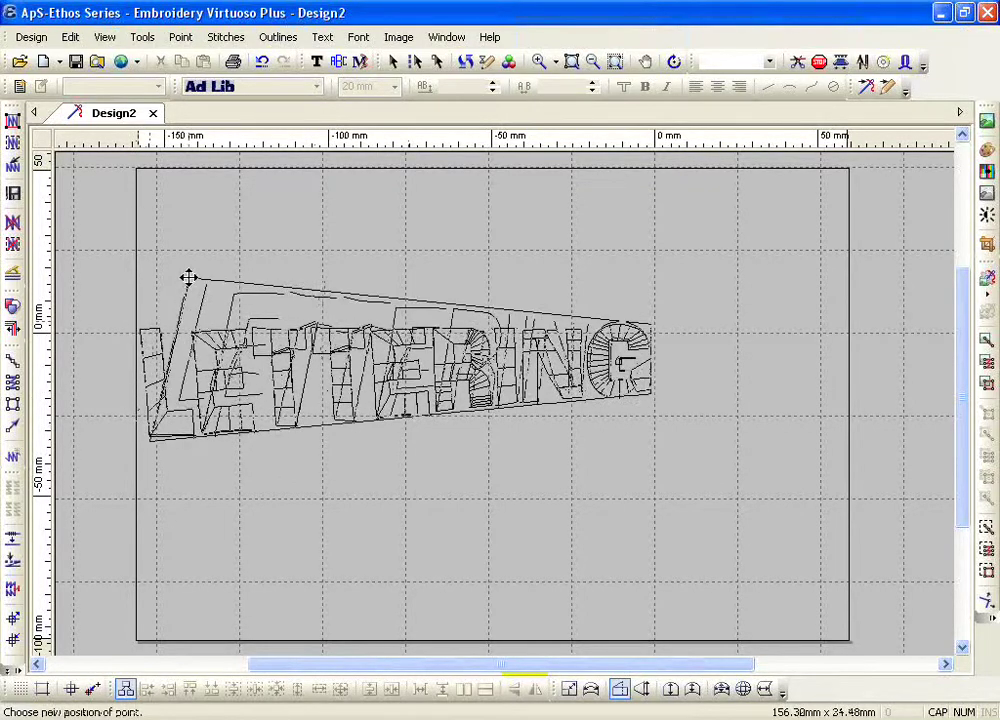
pyautogui.click(188, 278)
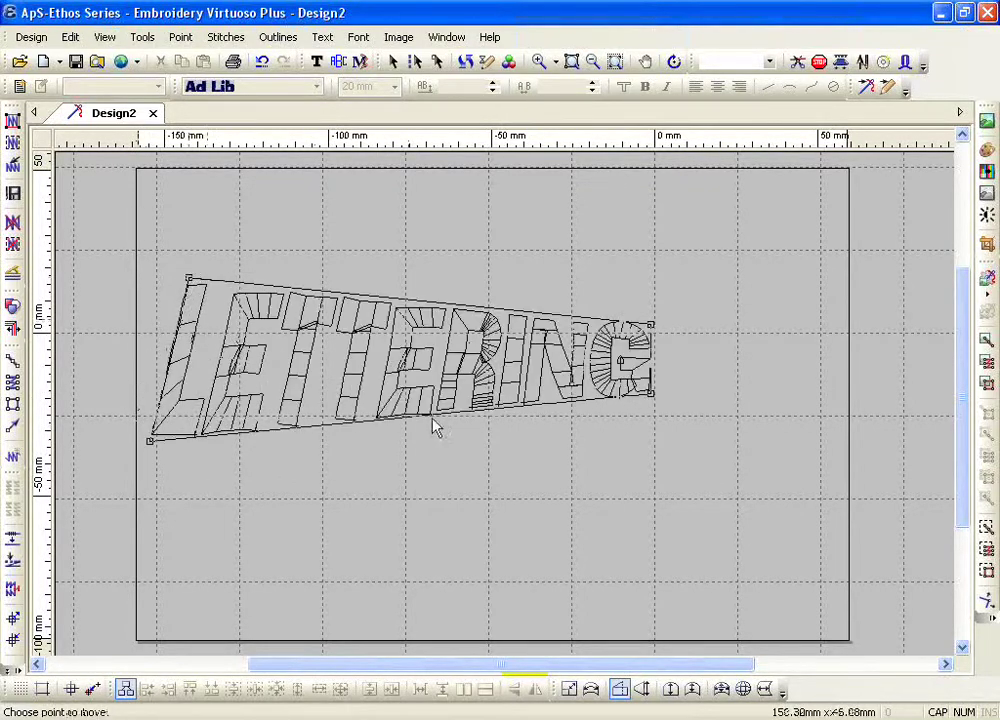
# Move the lower-right envelope corner down and outward, and shift the upper-right corner inward so the G leans back
pyautogui.click(650, 394)
pyautogui.click(695, 461)
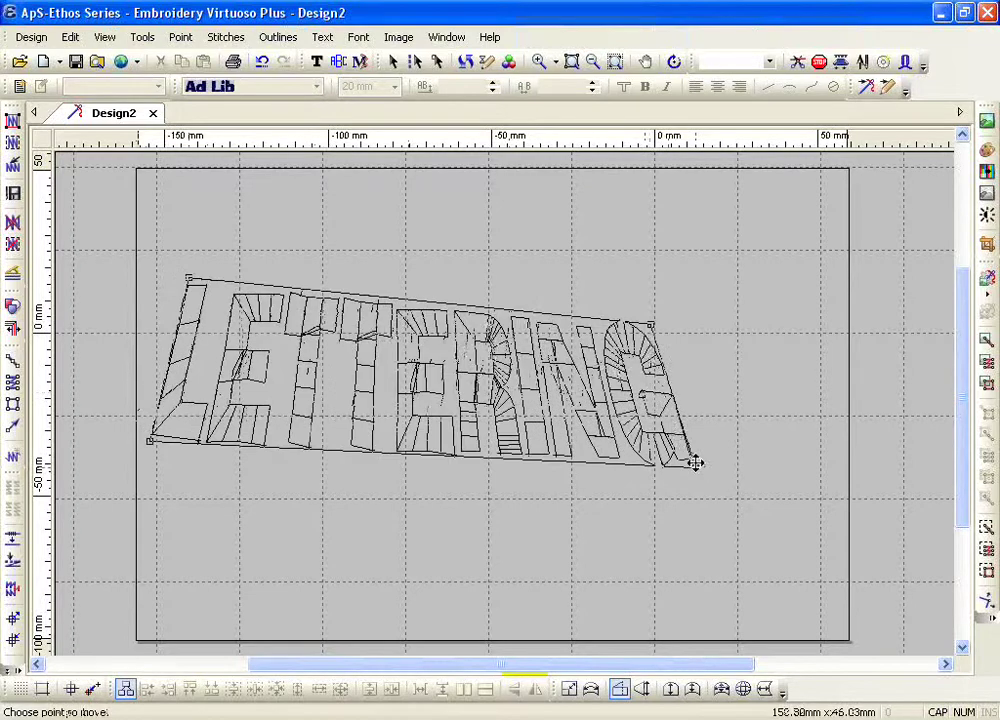
pyautogui.click(655, 317)
pyautogui.click(685, 292)
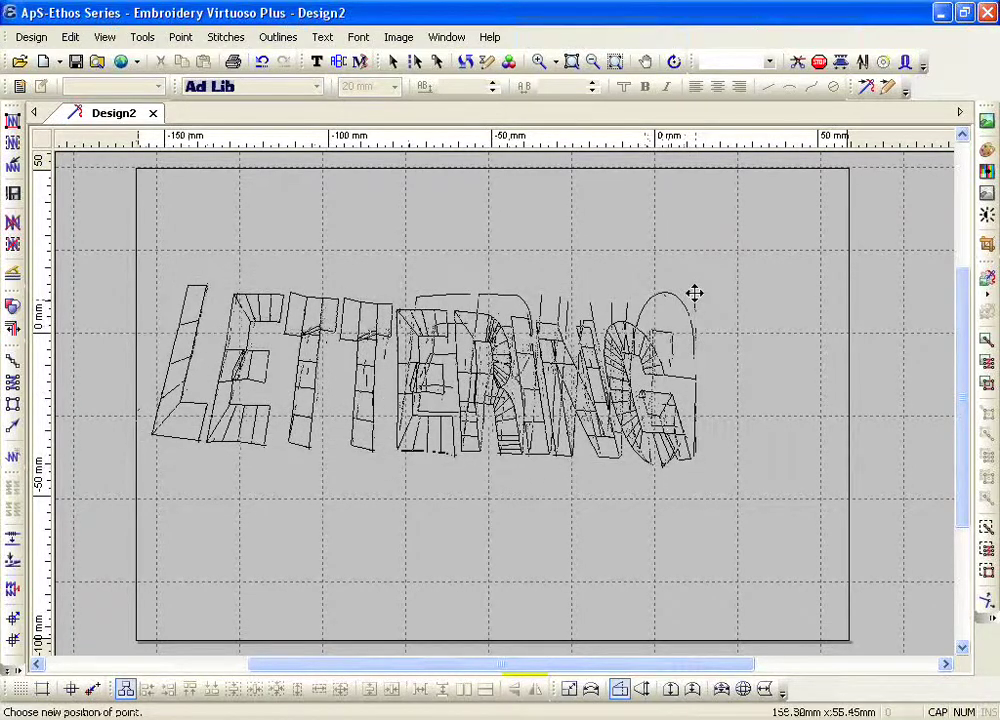
pyautogui.click(600, 335)
pyautogui.click(600, 335)
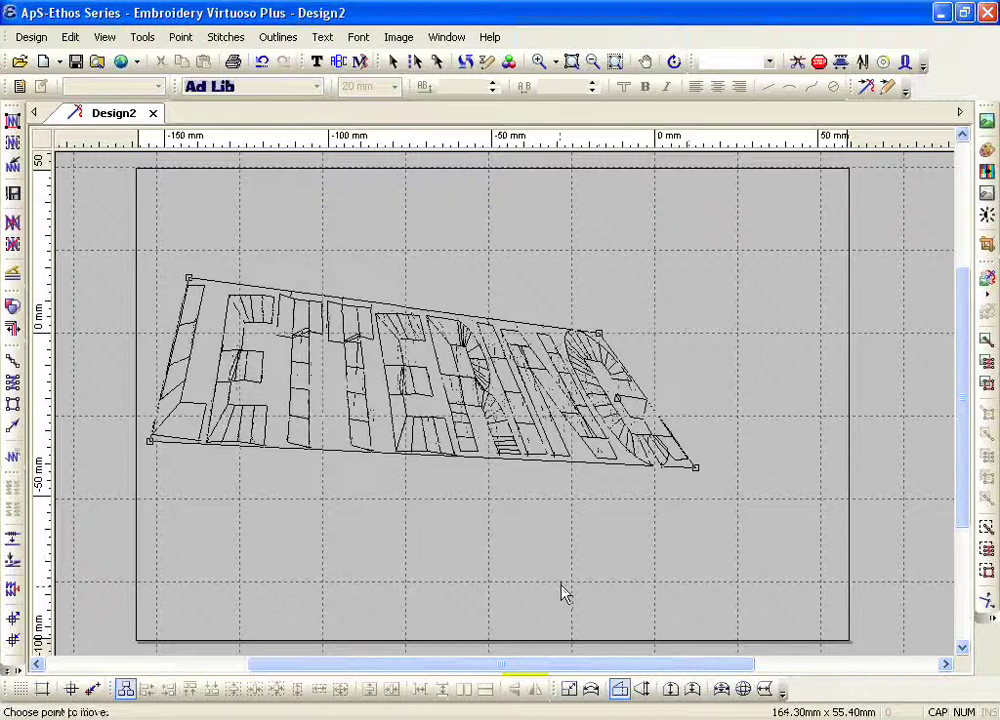
# Twist the lettering by moving its upper-right envelope corner below the baseline, and return that corner above the text
pyautogui.click(601, 331)
pyautogui.click(413, 557)
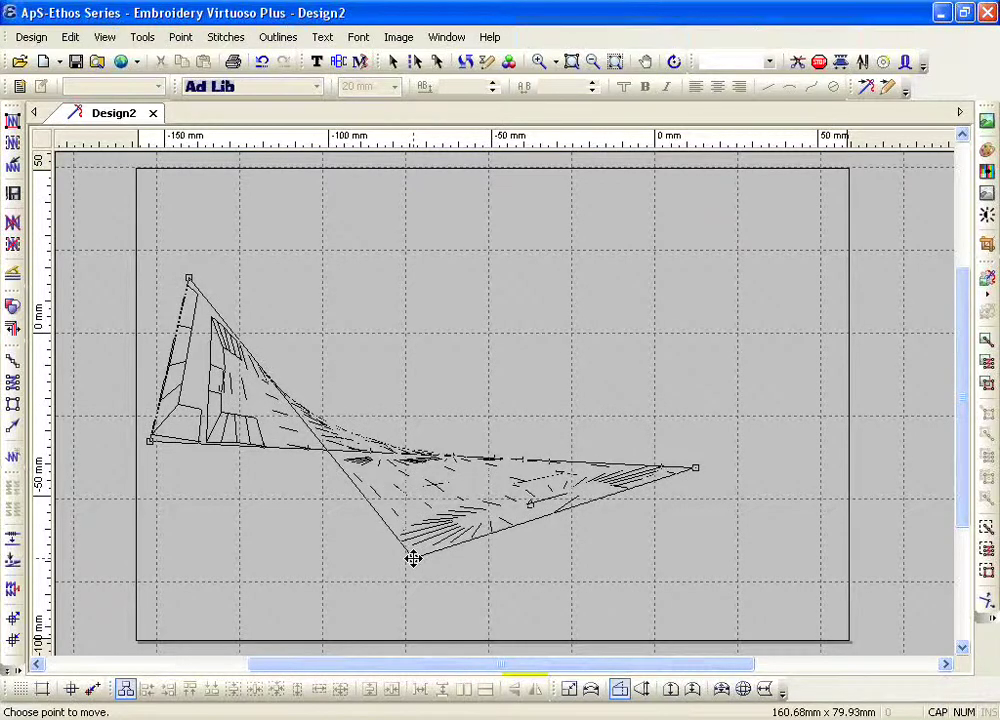
pyautogui.click(413, 557)
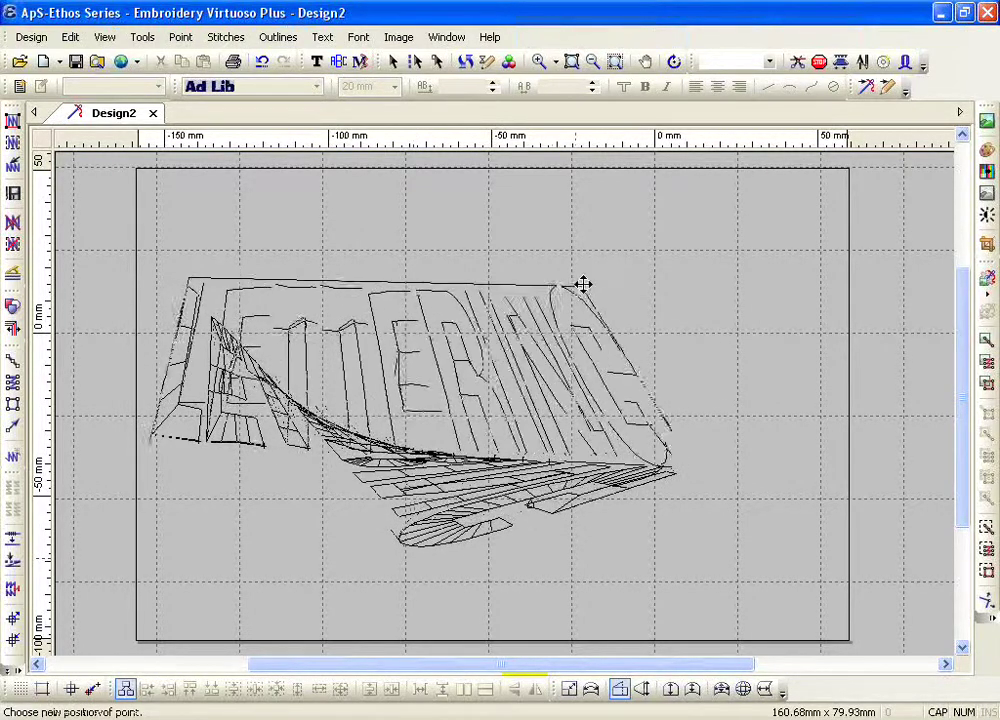
pyautogui.click(586, 280)
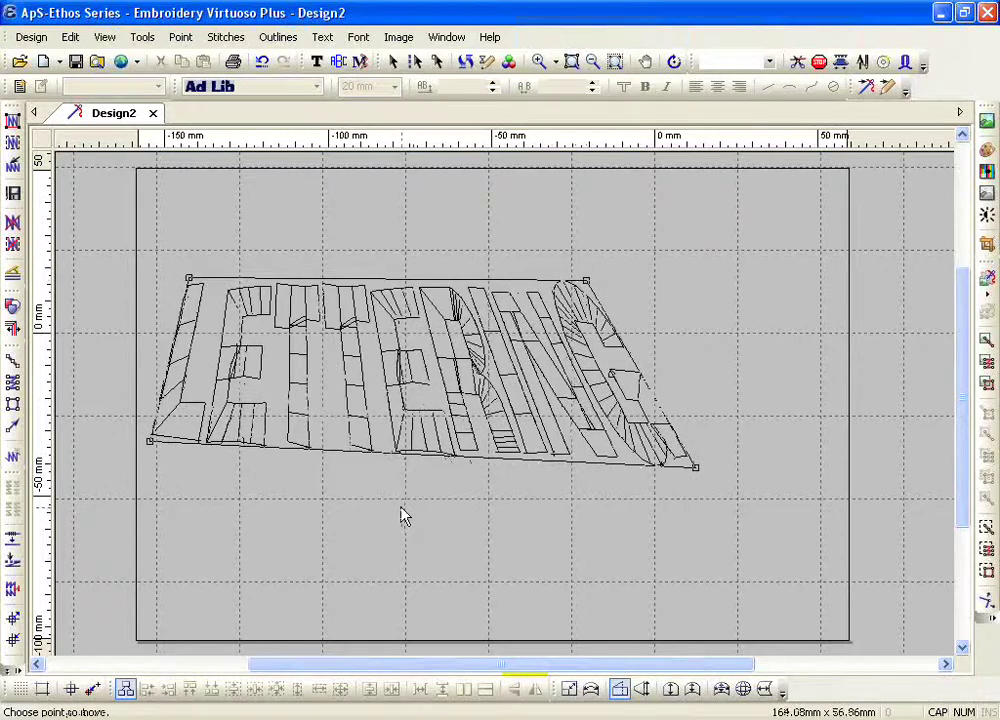
# Twist the lettering by moving its upper-left envelope corner below the baseline and back above it, and undo all the corner moves
pyautogui.click(190, 276)
pyautogui.click(366, 549)
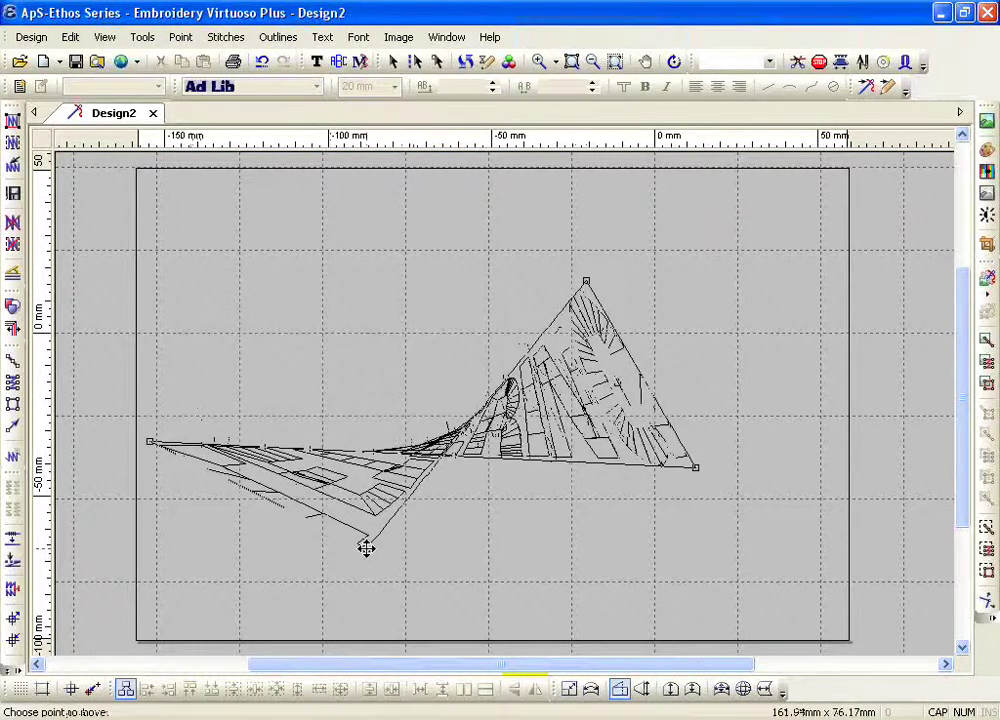
pyautogui.click(366, 548)
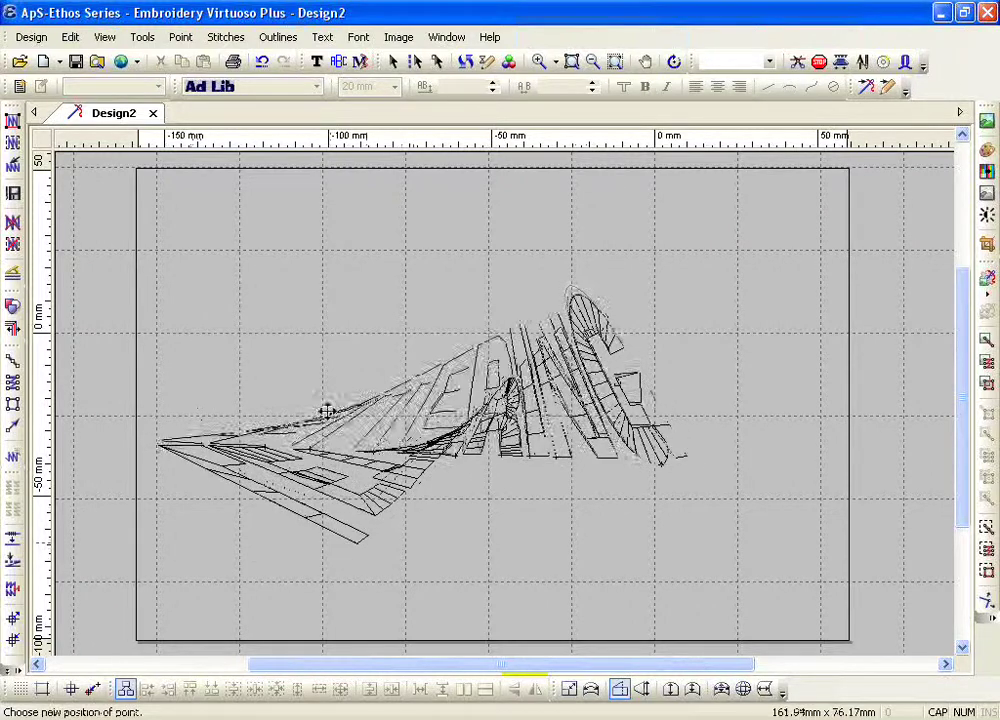
pyautogui.click(199, 293)
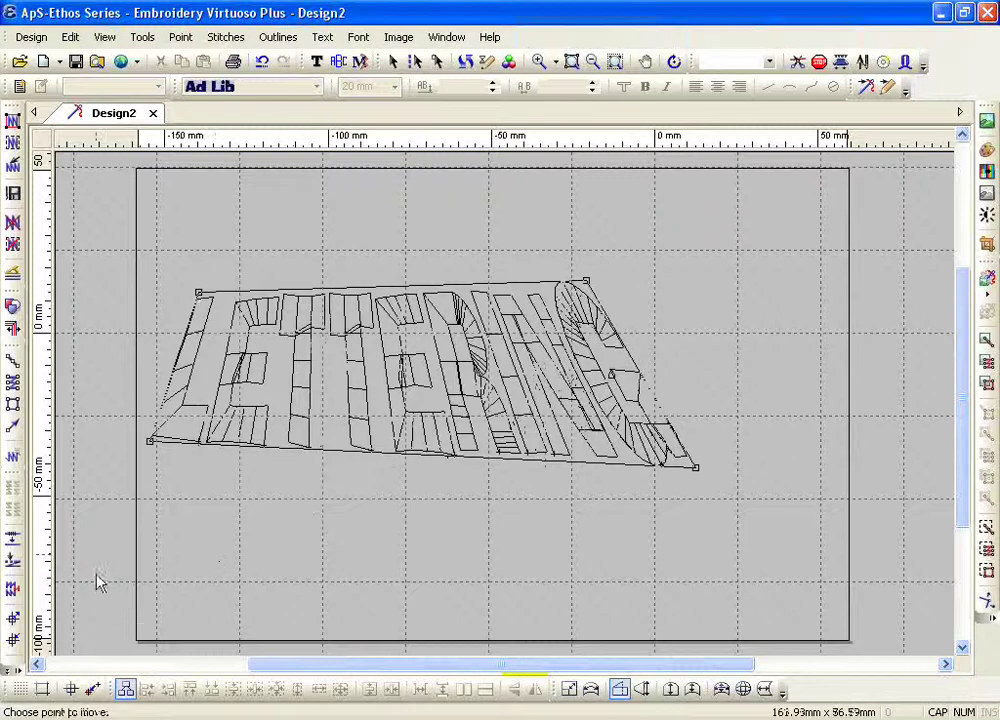
pyautogui.click(262, 62)
pyautogui.click(262, 62)
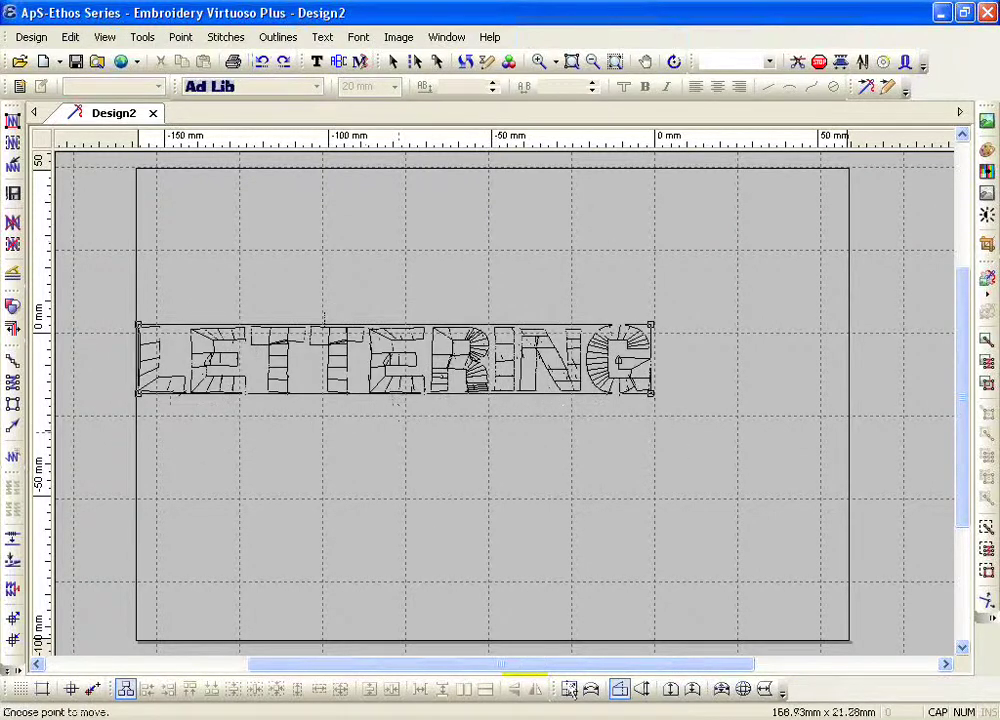
# Apply Perspective to the lettering and move its lower-right corner down, flaring the G end to about 87 mm tall
pyautogui.click(643, 691)
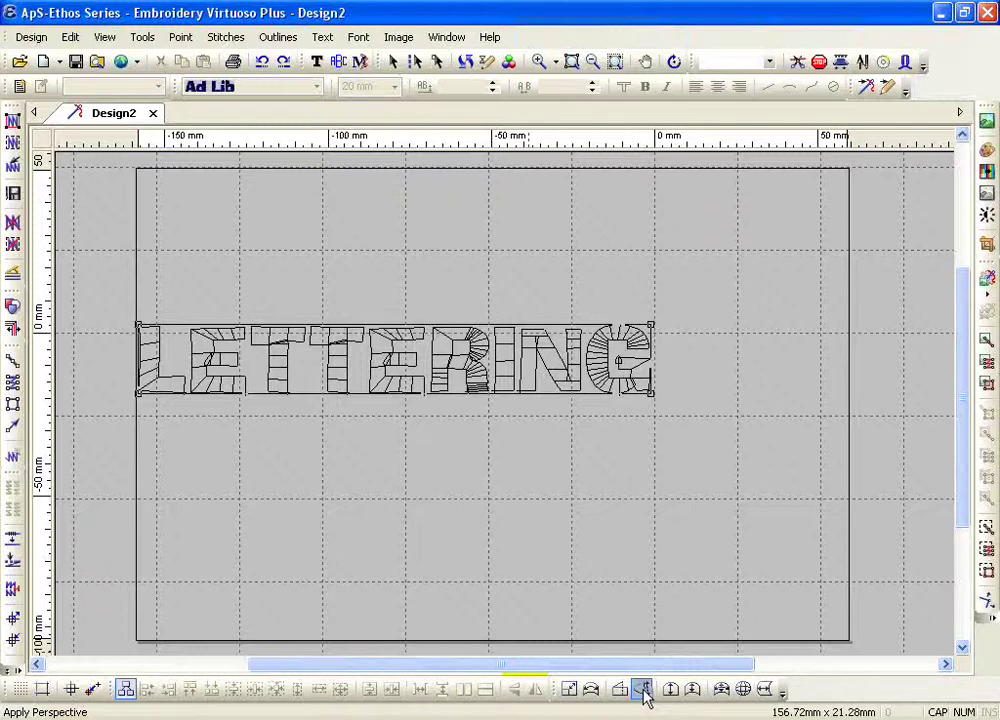
pyautogui.click(643, 692)
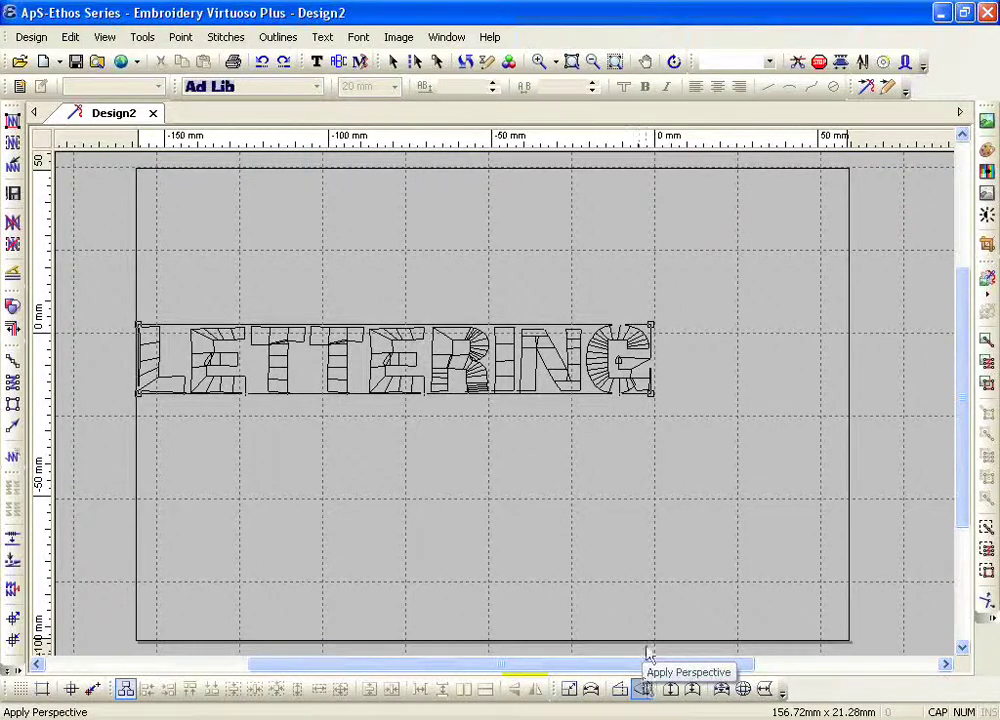
pyautogui.click(651, 393)
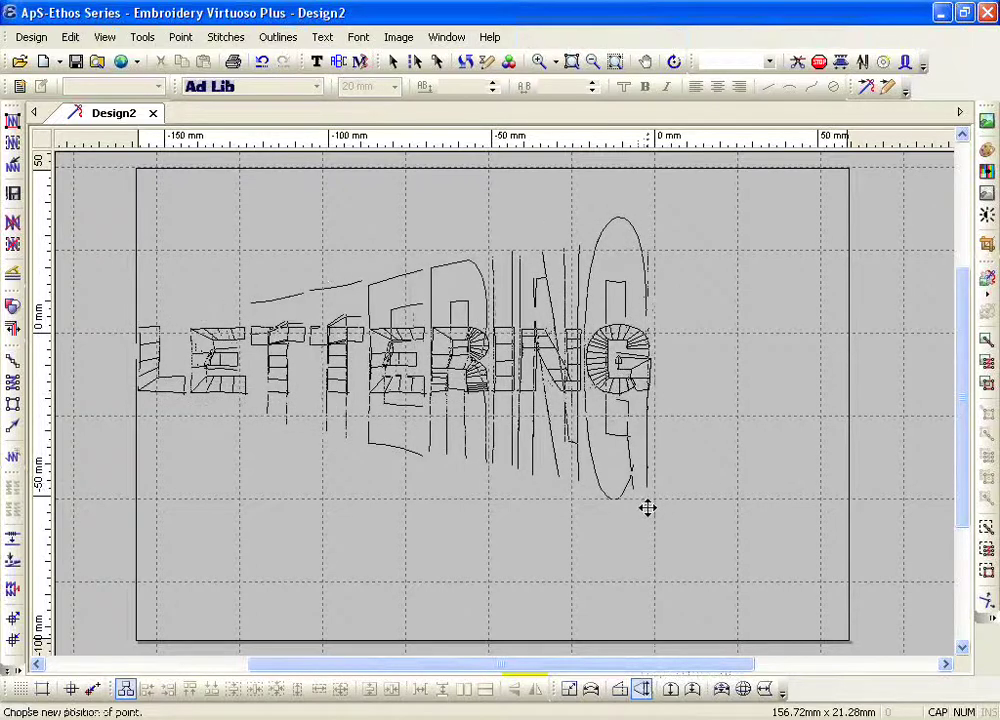
pyautogui.click(648, 507)
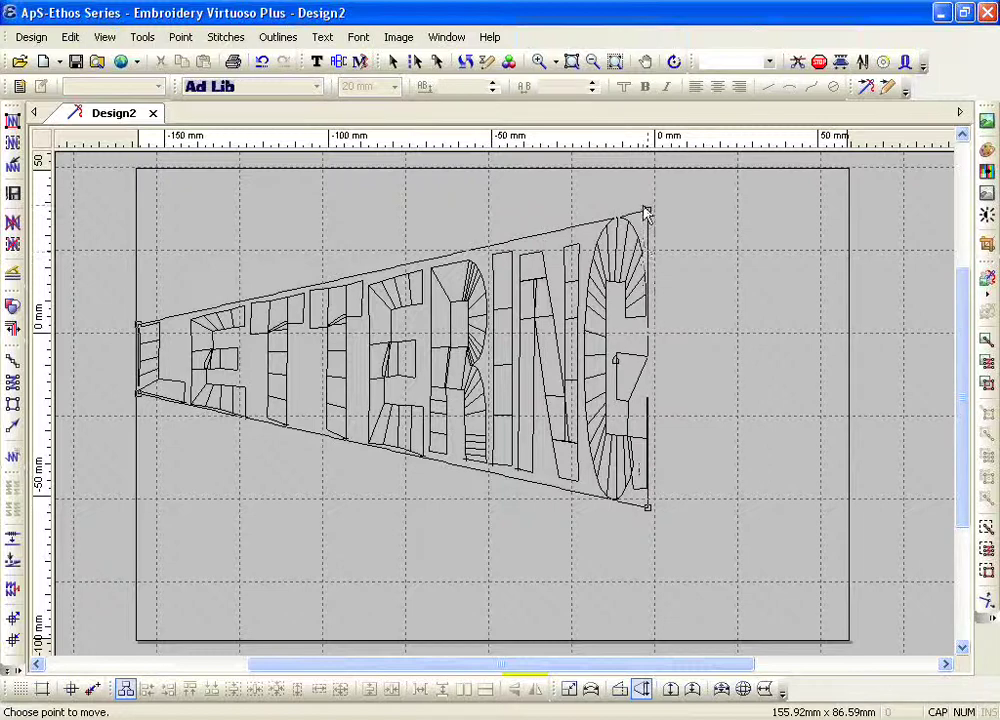
# Narrow the L end of the lettering by moving its lower-left perspective corner up and inward, and undo the perspective changes
pyautogui.click(137, 393)
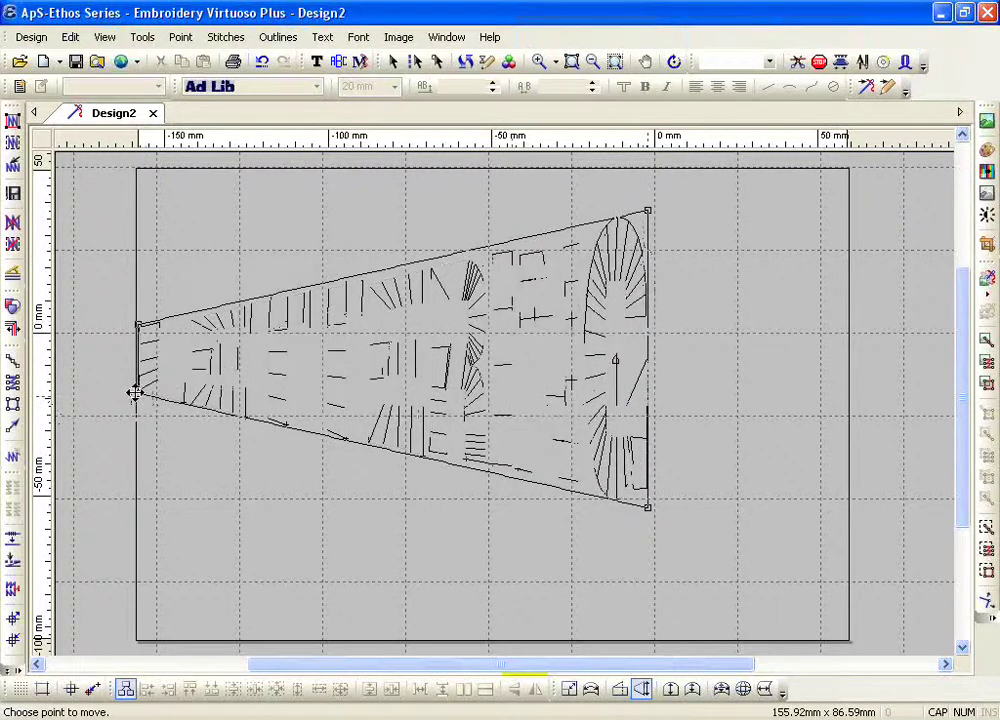
pyautogui.click(134, 380)
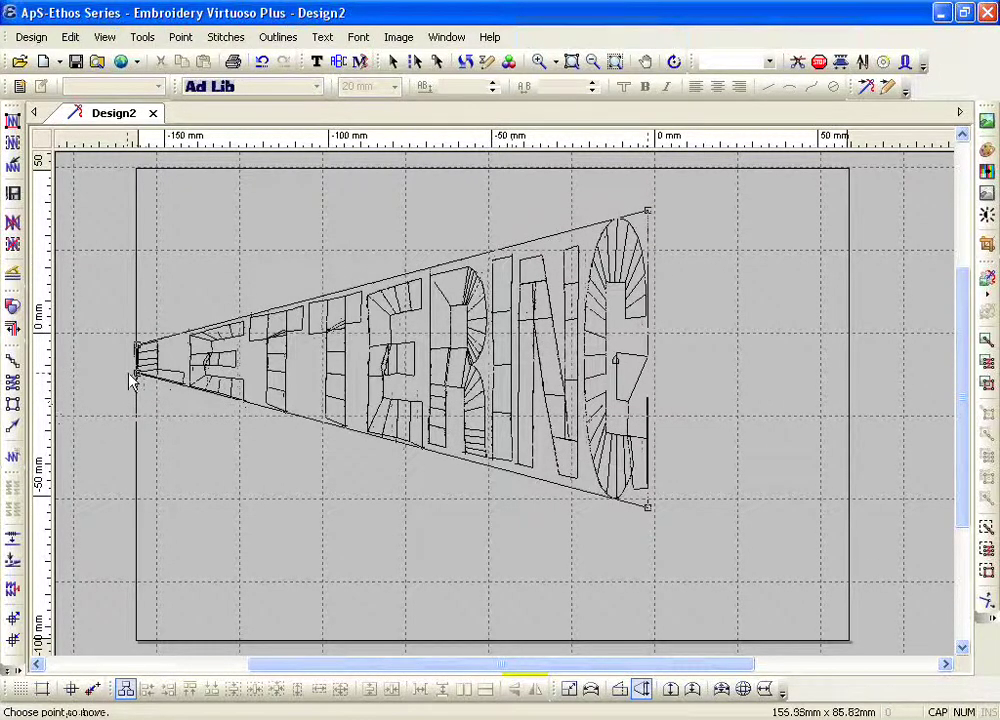
pyautogui.click(132, 380)
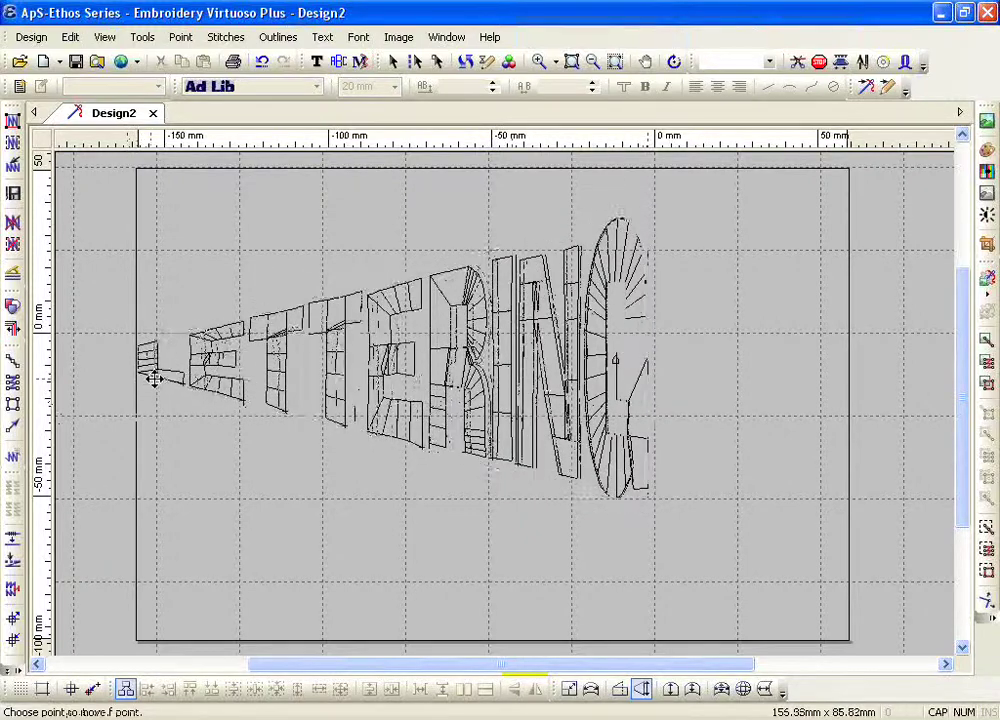
pyautogui.click(155, 378)
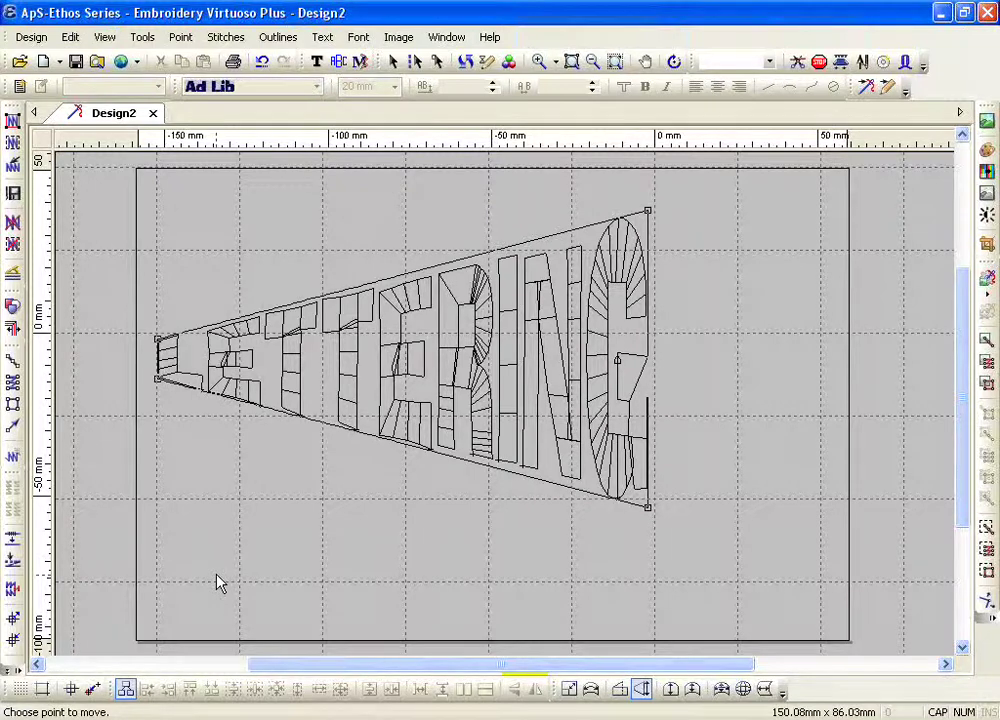
pyautogui.click(262, 62)
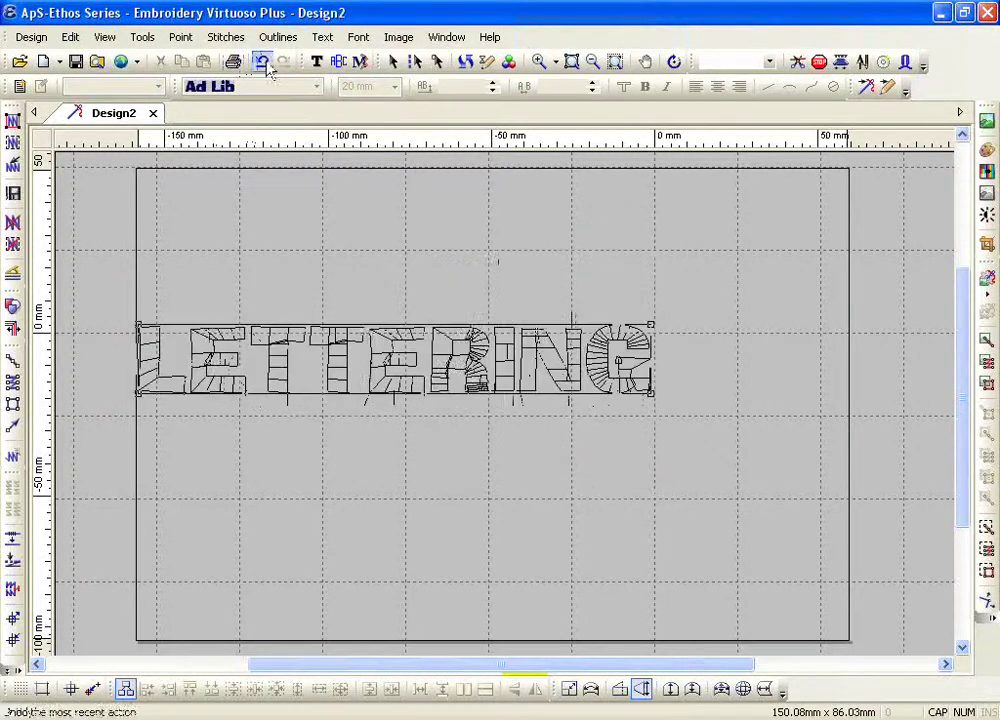
# Flare the G end to about 75 mm tall by moving the lower-right perspective corner down and inward, and undo it
pyautogui.click(642, 690)
pyautogui.moveTo(652, 397); pyautogui.dragTo(632, 487)
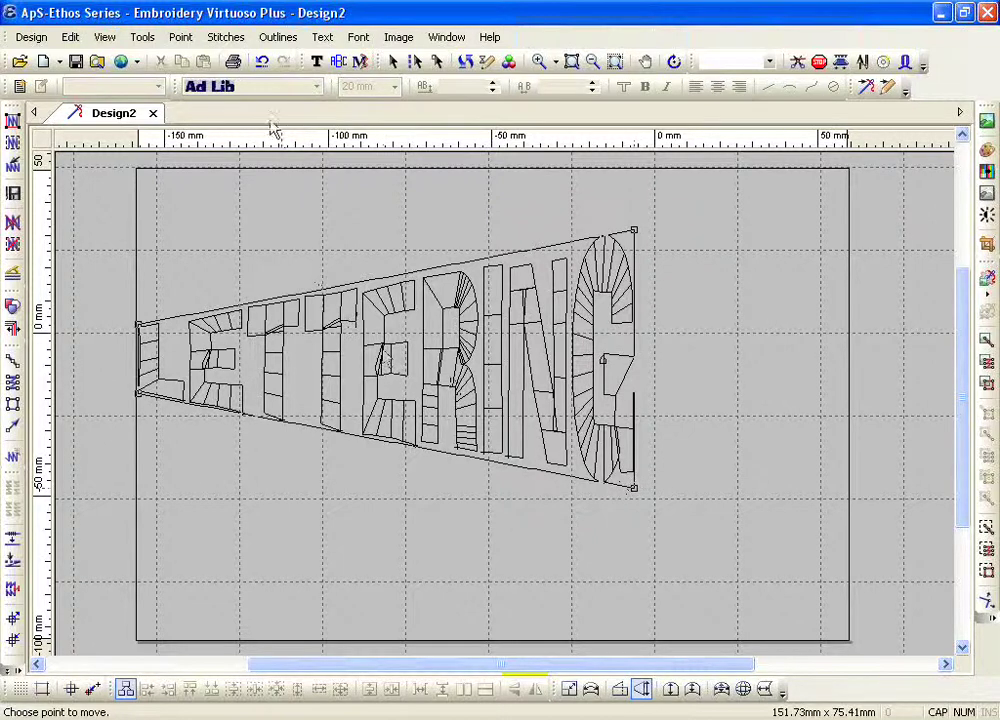
pyautogui.click(262, 63)
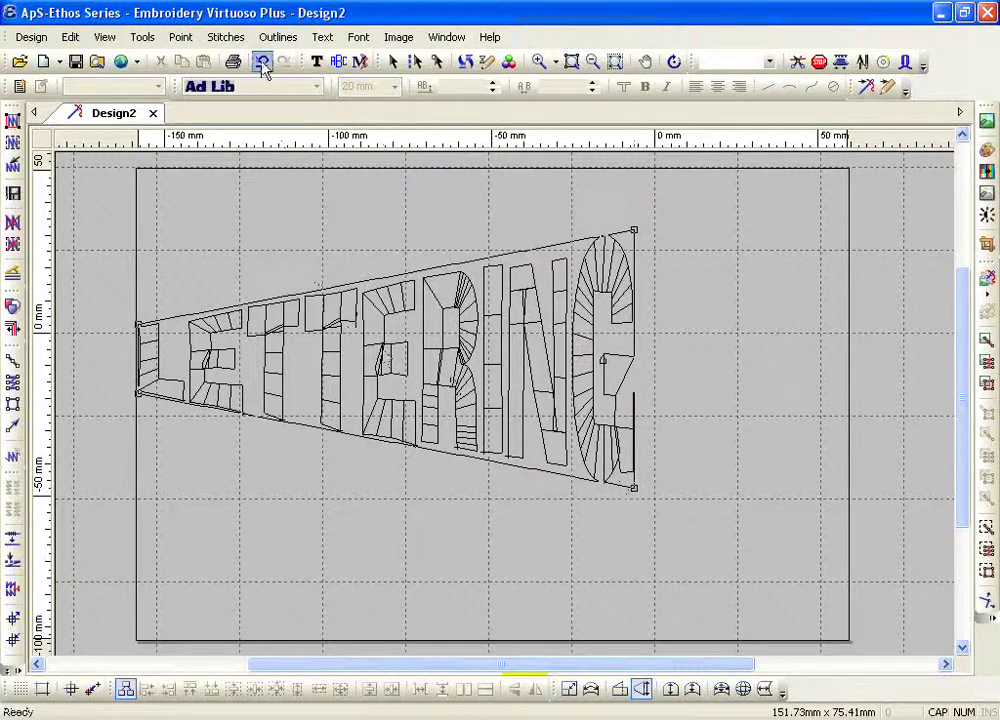
pyautogui.click(262, 63)
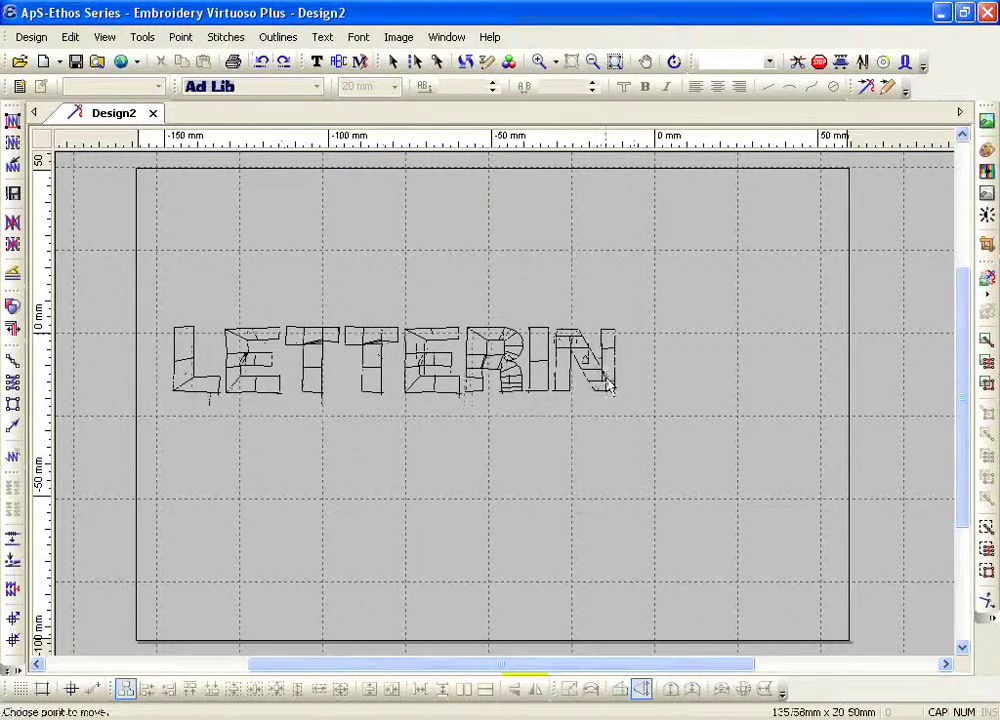
# Add the missing G at the end of the text so it reads LETTERING, and finish the text editing
pyautogui.click(316, 61)
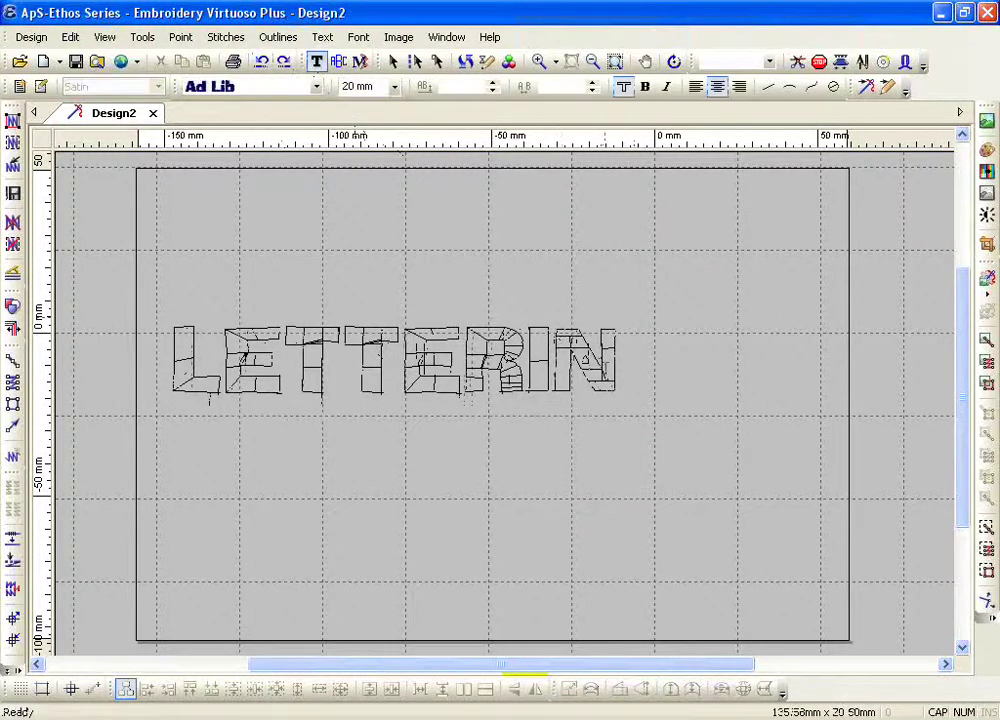
pyautogui.click(616, 360)
pyautogui.write('G')
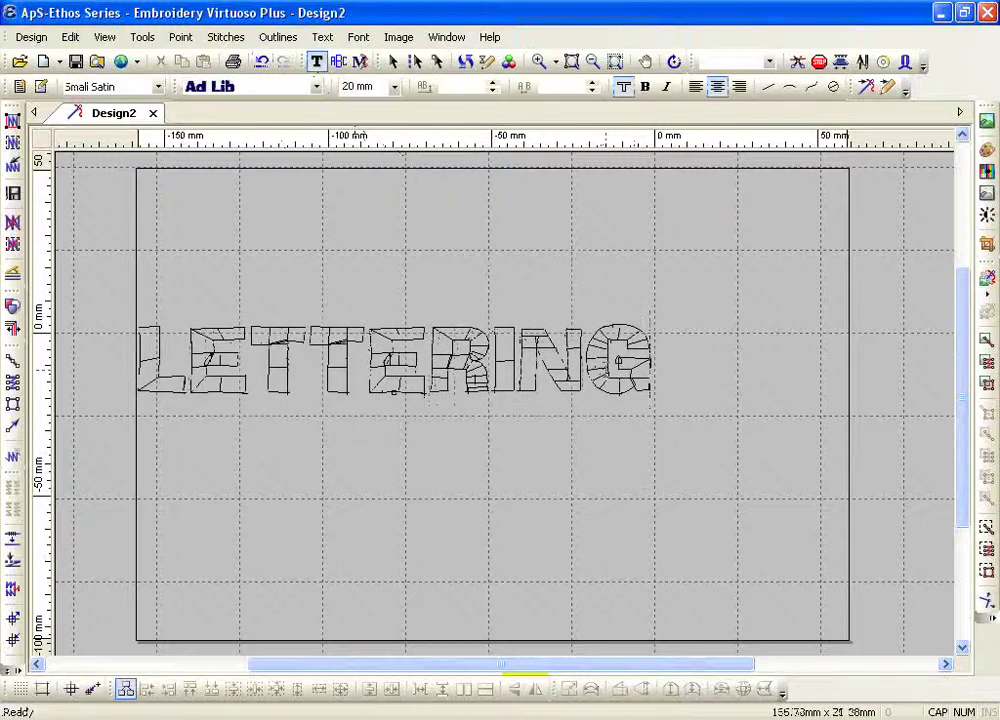
pyautogui.press('Escape')
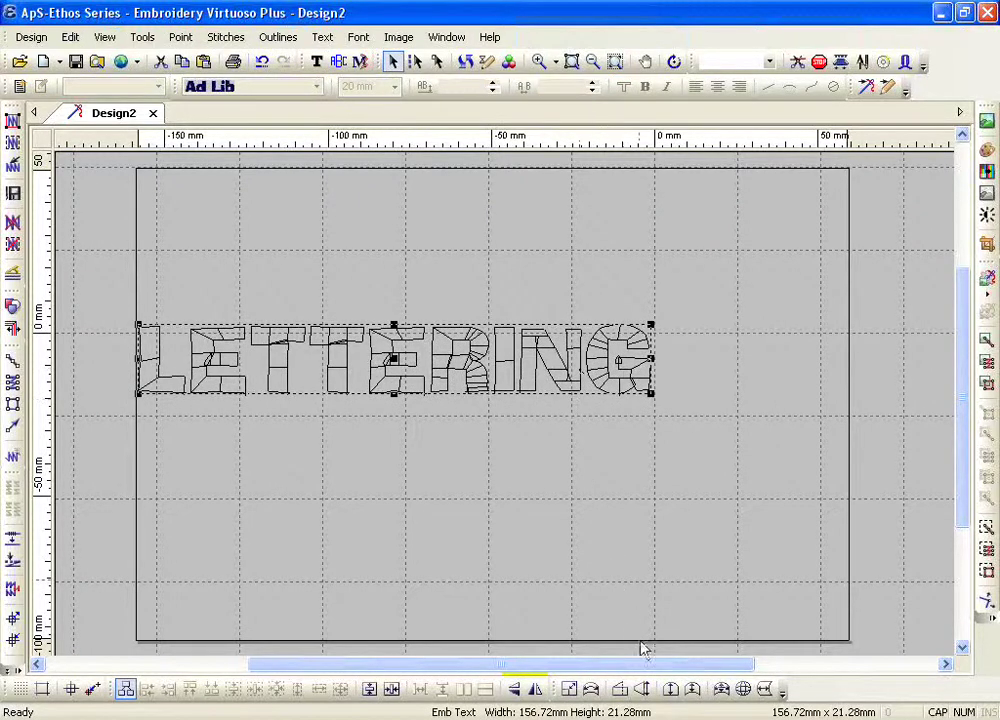
# Arch the lettering's top edge upward to about 40 mm overall height over a straight baseline, and lower it back to a shallow curve
pyautogui.click(670, 692)
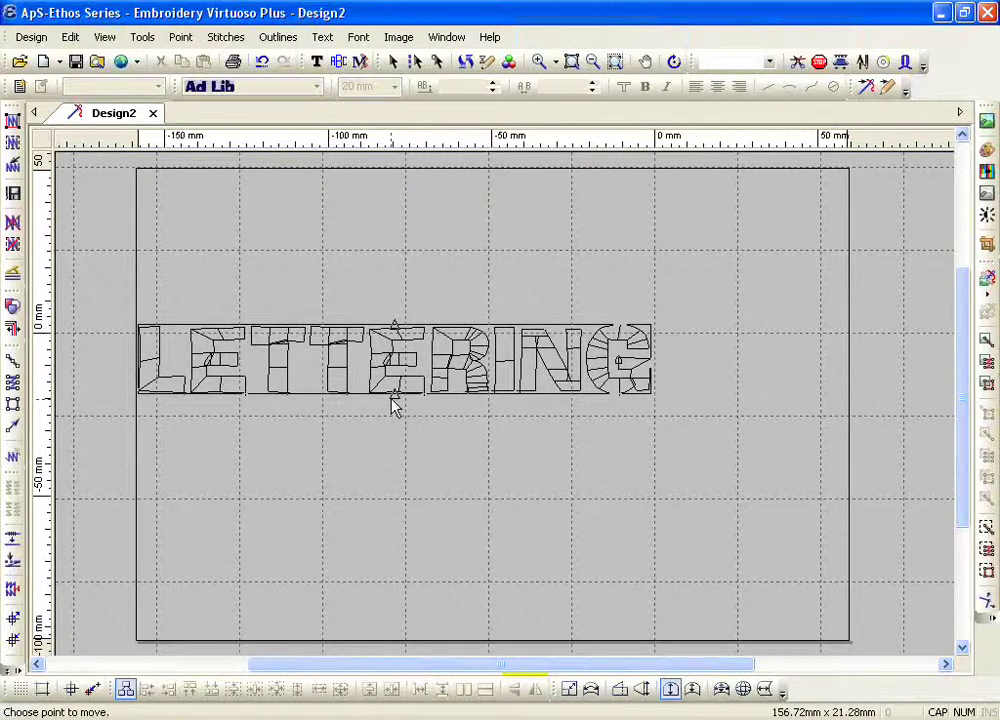
pyautogui.click(391, 324)
pyautogui.click(391, 258)
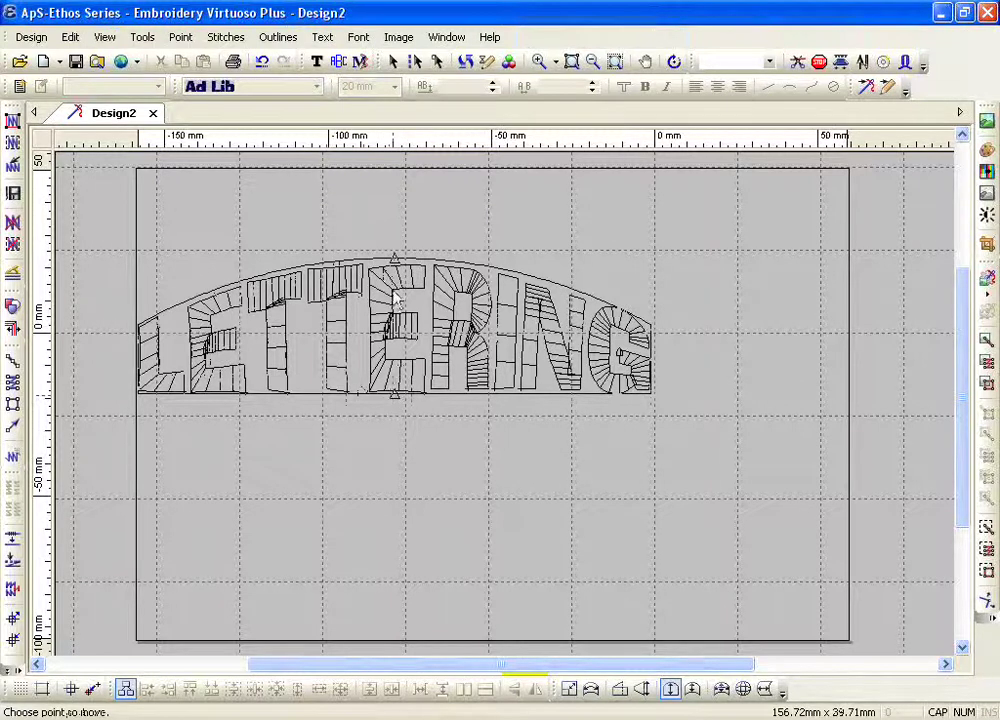
pyautogui.click(392, 258)
pyautogui.click(389, 320)
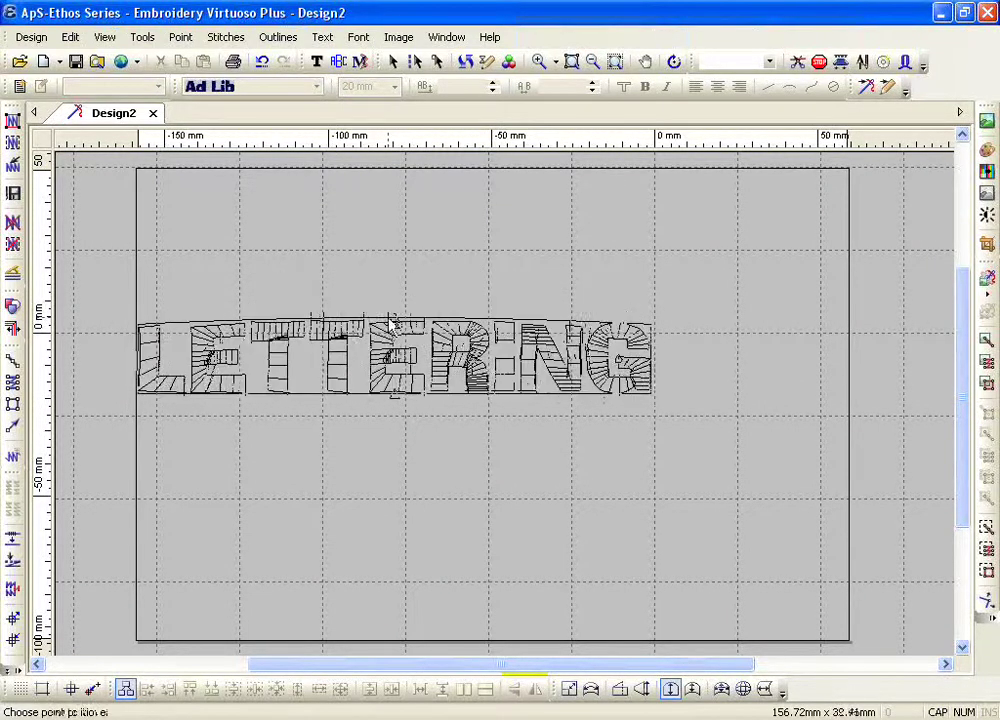
# Bulge the lettering's bottom edge downward from its middle handle, and raise that handle above the original baseline
pyautogui.click(393, 393)
pyautogui.click(389, 488)
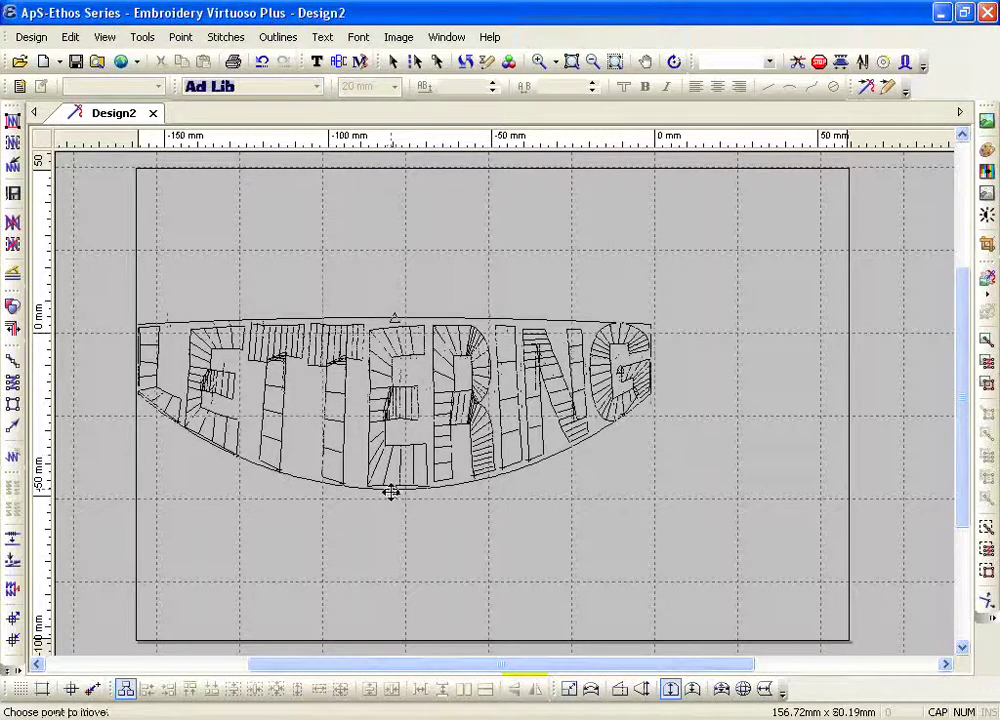
pyautogui.click(391, 491)
pyautogui.click(391, 374)
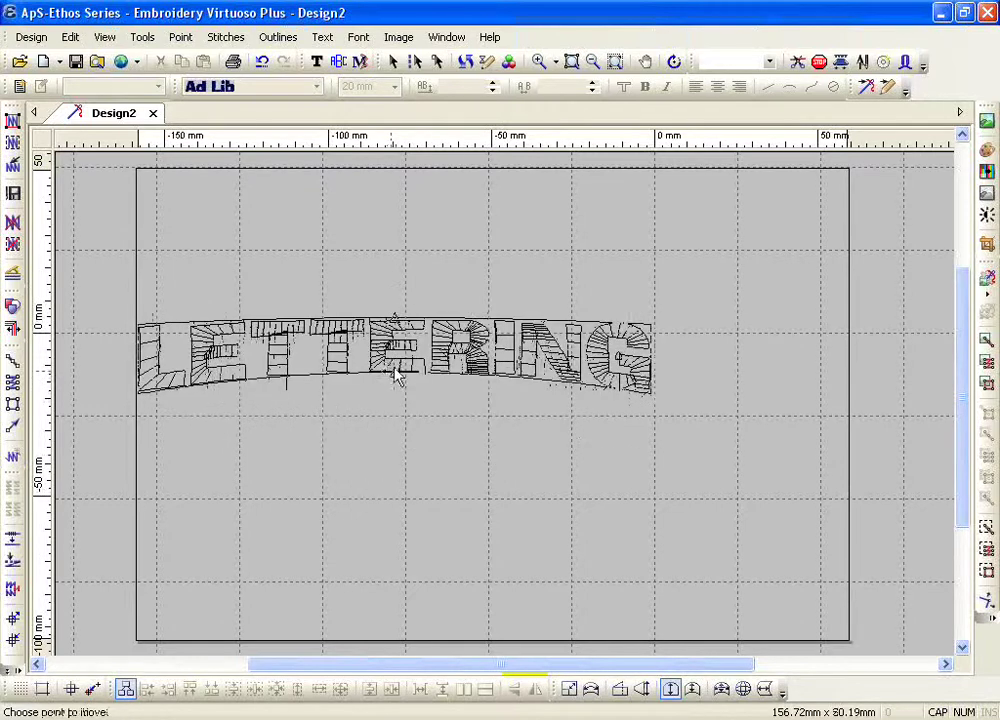
# Lower the middle of the lettering's top edge so that the text is pinched at its center
pyautogui.click(391, 326)
pyautogui.click(396, 342)
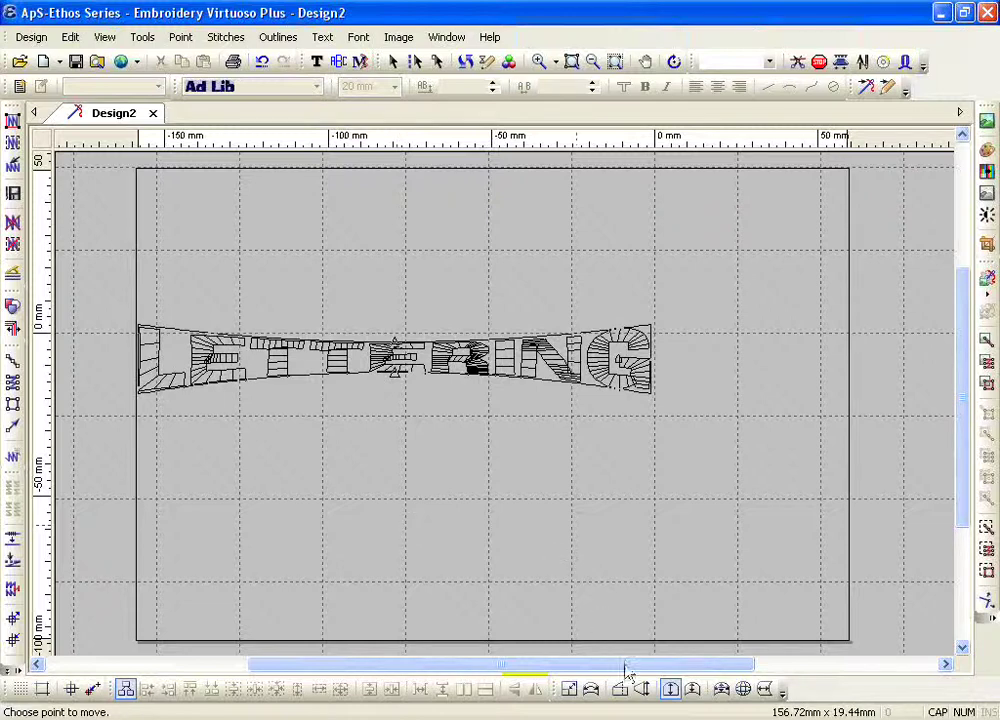
pyautogui.click(669, 688)
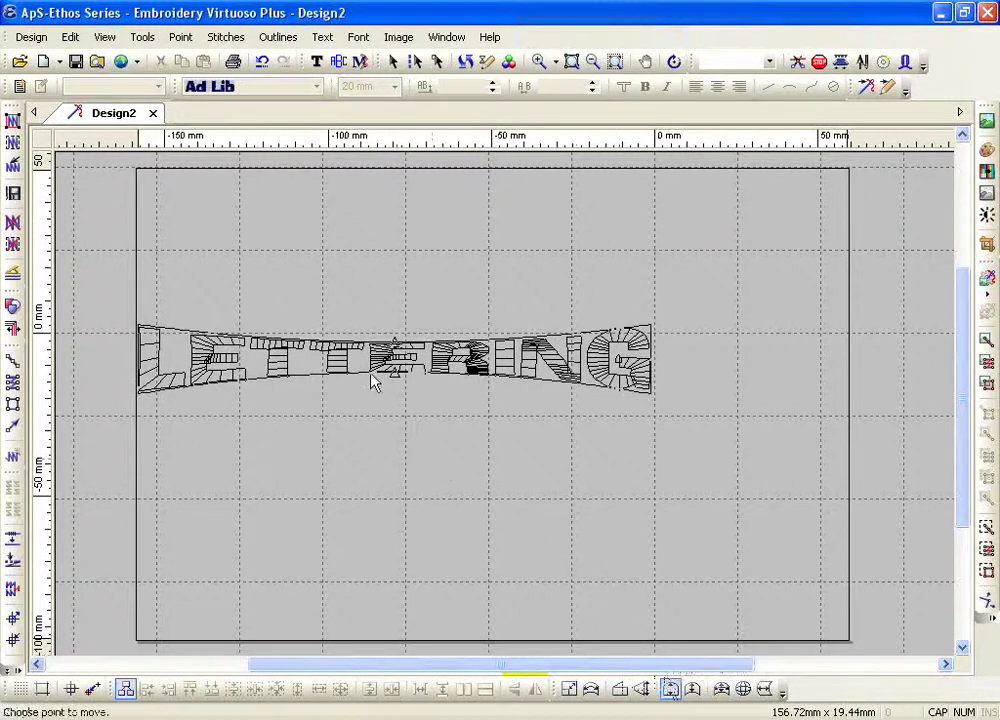
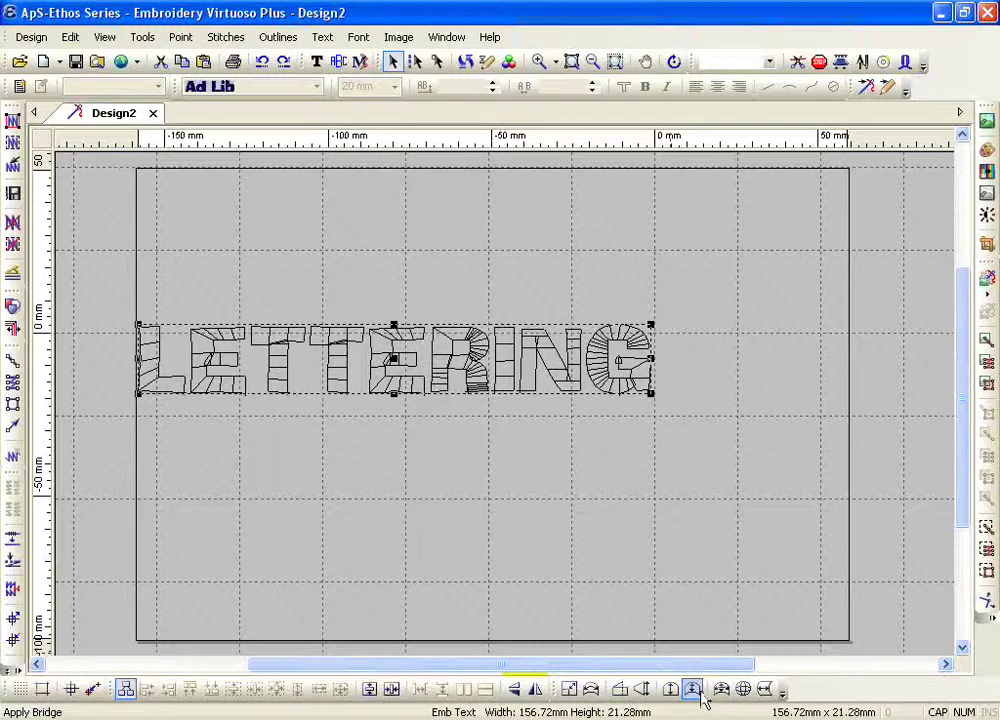
# Apply Bridge to the lettering and arch both edges upward to an overall height of about 46 mm
pyautogui.click(692, 689)
pyautogui.click(390, 396)
pyautogui.moveTo(390, 396); pyautogui.dragTo(395, 345)
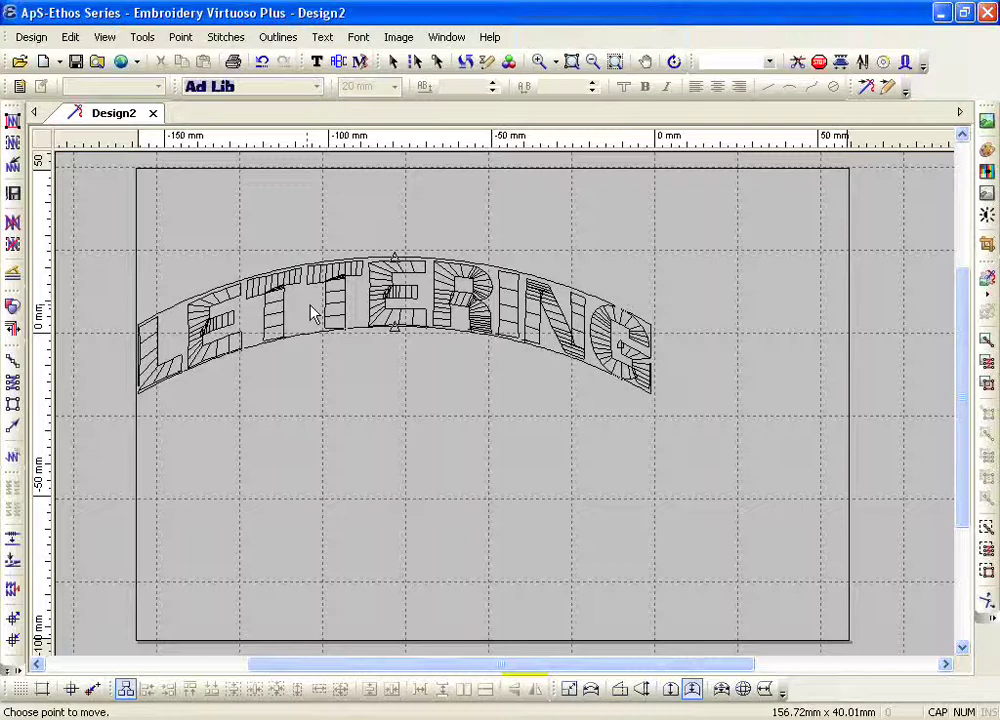
pyautogui.click(395, 325)
pyautogui.moveTo(395, 325)
pyautogui.mouseDown()
pyautogui.moveTo(390, 300)
pyautogui.moveTo(384, 370)
pyautogui.moveTo(395, 307)
pyautogui.mouseUp()
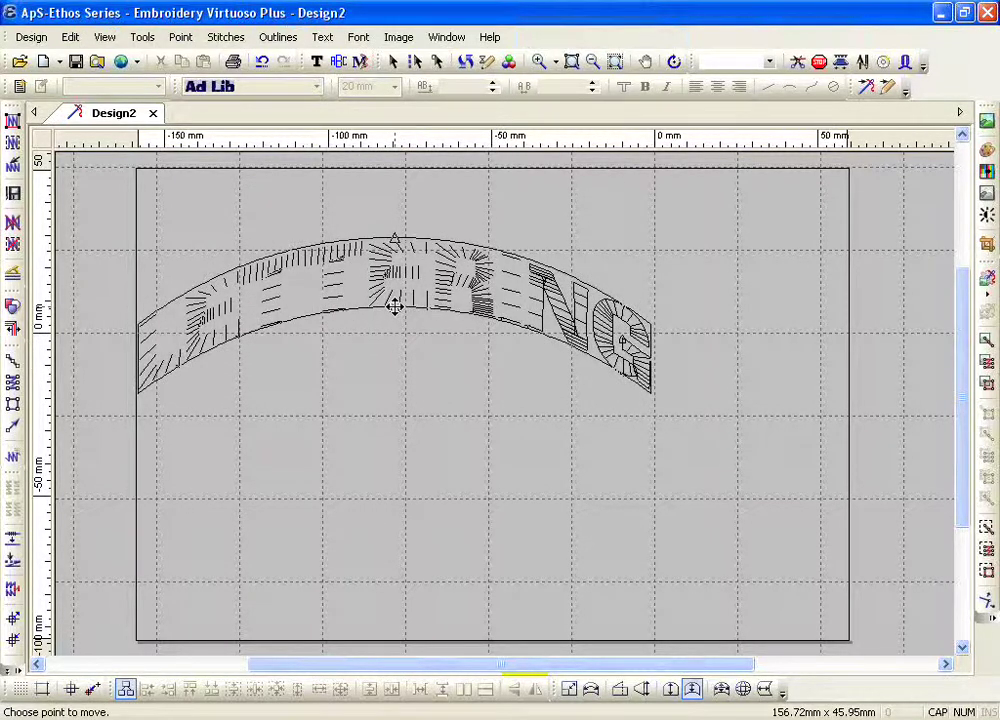
# Bend the bridged lettering downward to an overall height of about 43 mm, and undo the Bridge changes
pyautogui.moveTo(395, 307); pyautogui.dragTo(386, 471)
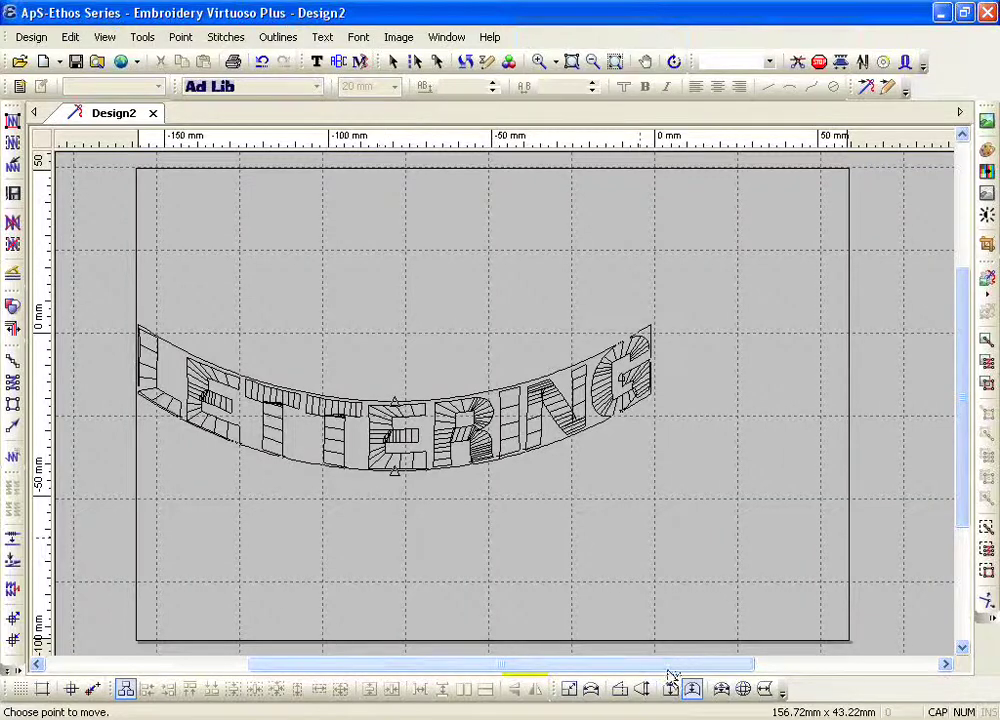
pyautogui.click(690, 694)
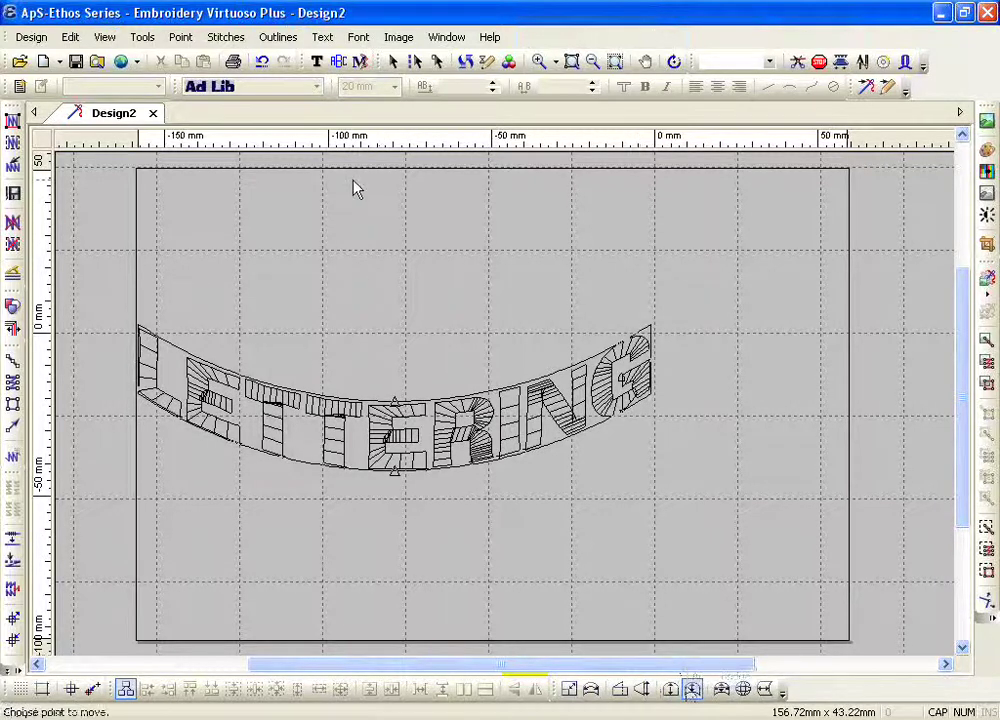
pyautogui.click(262, 61)
pyautogui.click(262, 61)
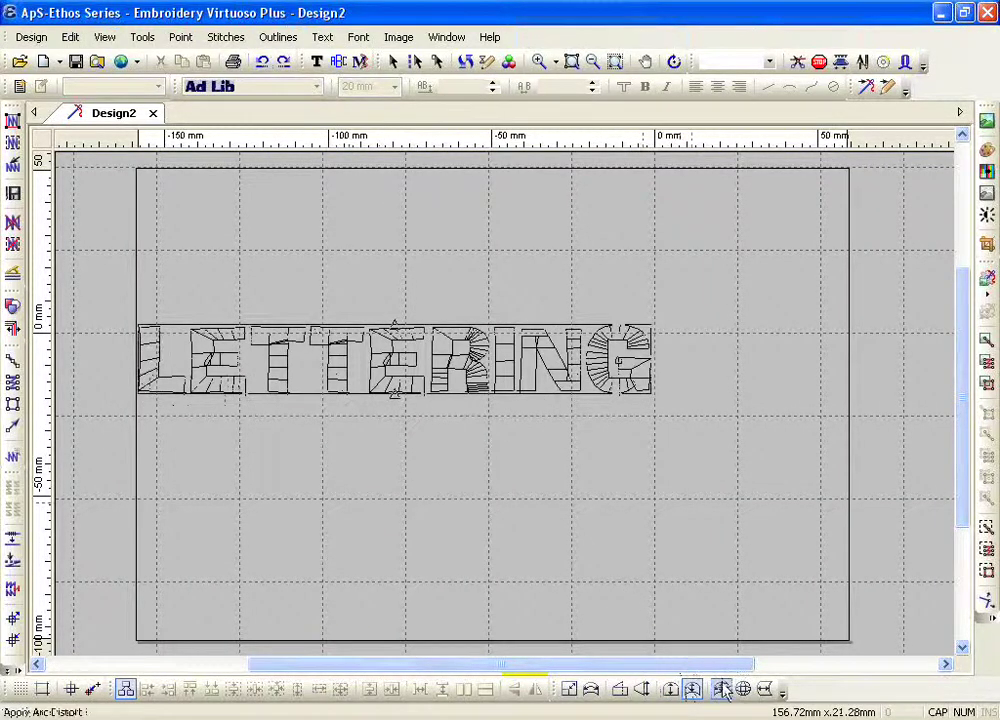
# Apply Arc Distort to bend the lettering upward into an arc about 166 by 46 mm, and undo it
pyautogui.click(722, 690)
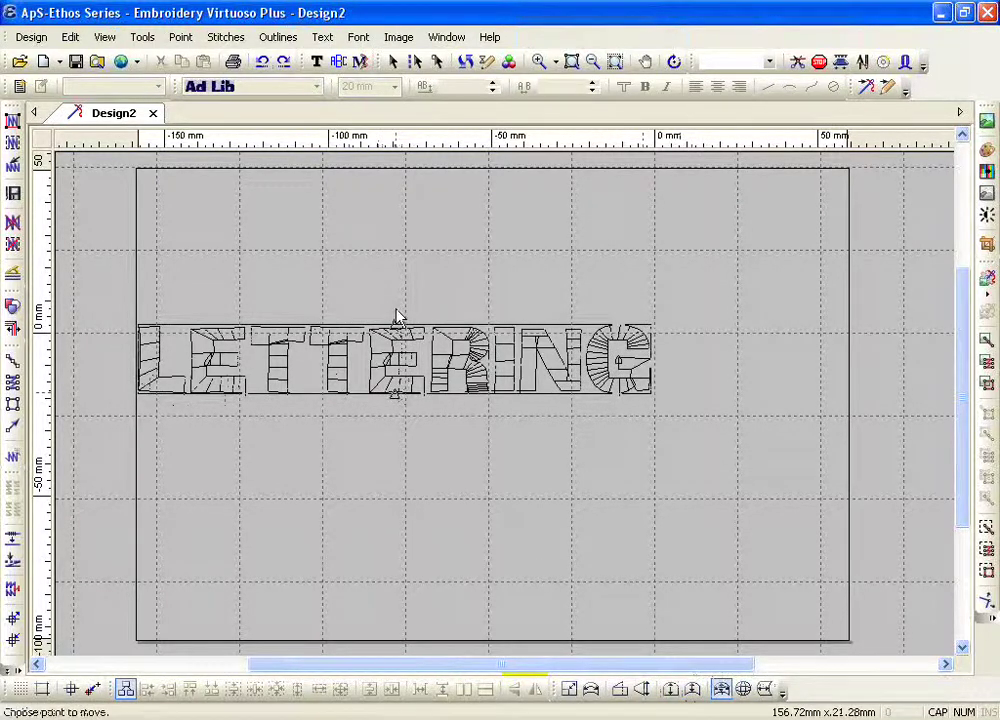
pyautogui.click(396, 392)
pyautogui.moveTo(396, 392); pyautogui.dragTo(397, 297)
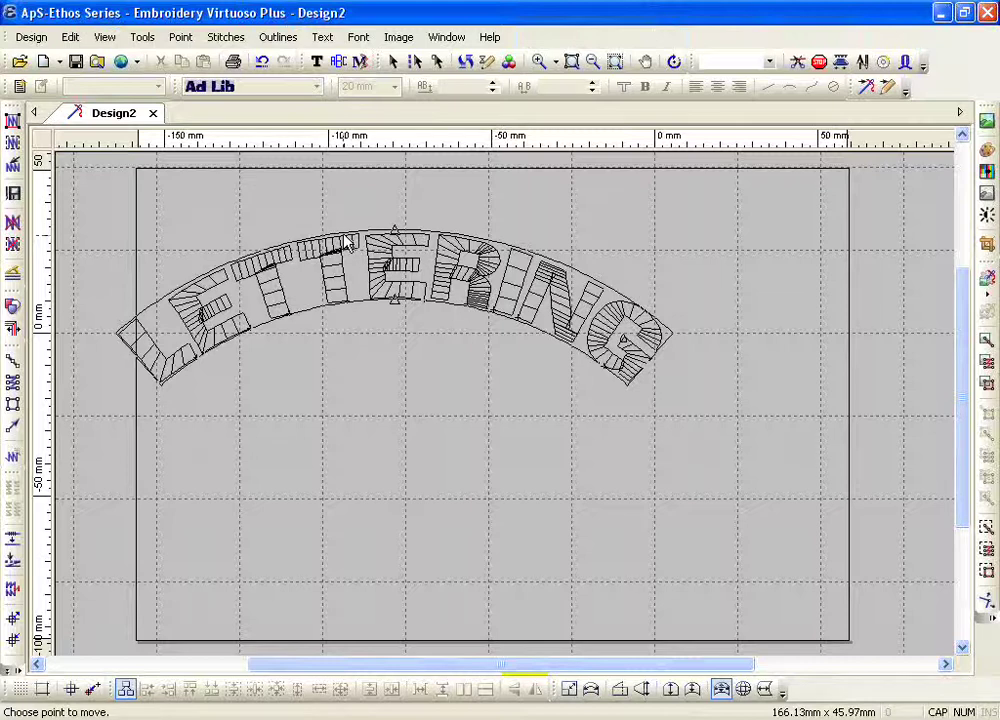
pyautogui.click(262, 61)
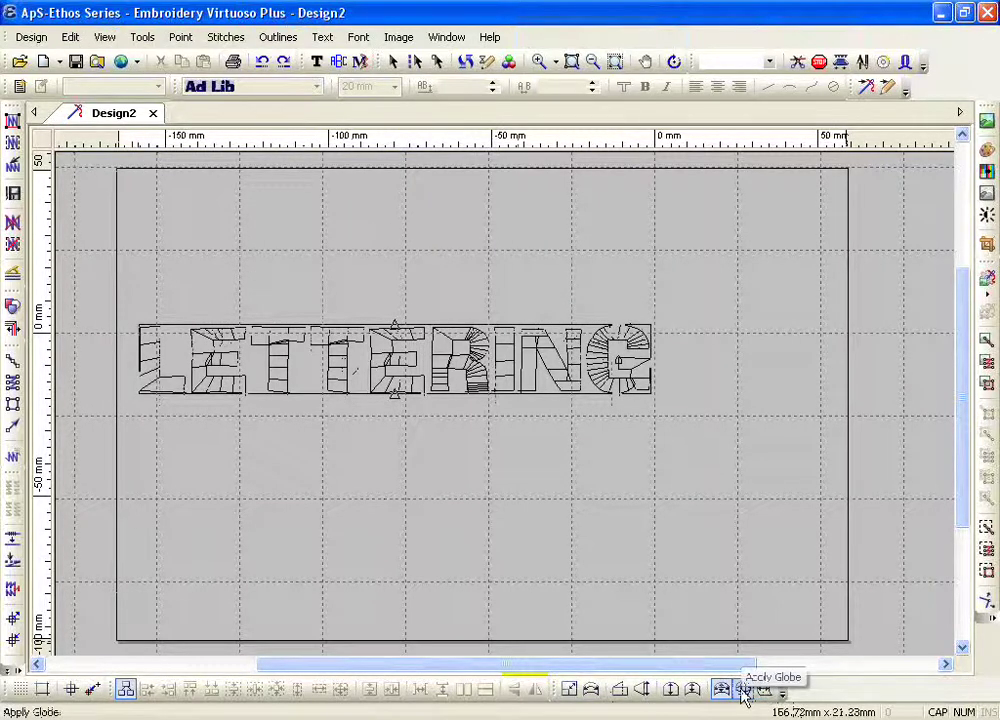
# Apply Globe to the lettering, bulging its top and bottom edges outward and widening it to about 167 mm
pyautogui.click(743, 690)
pyautogui.click(395, 393)
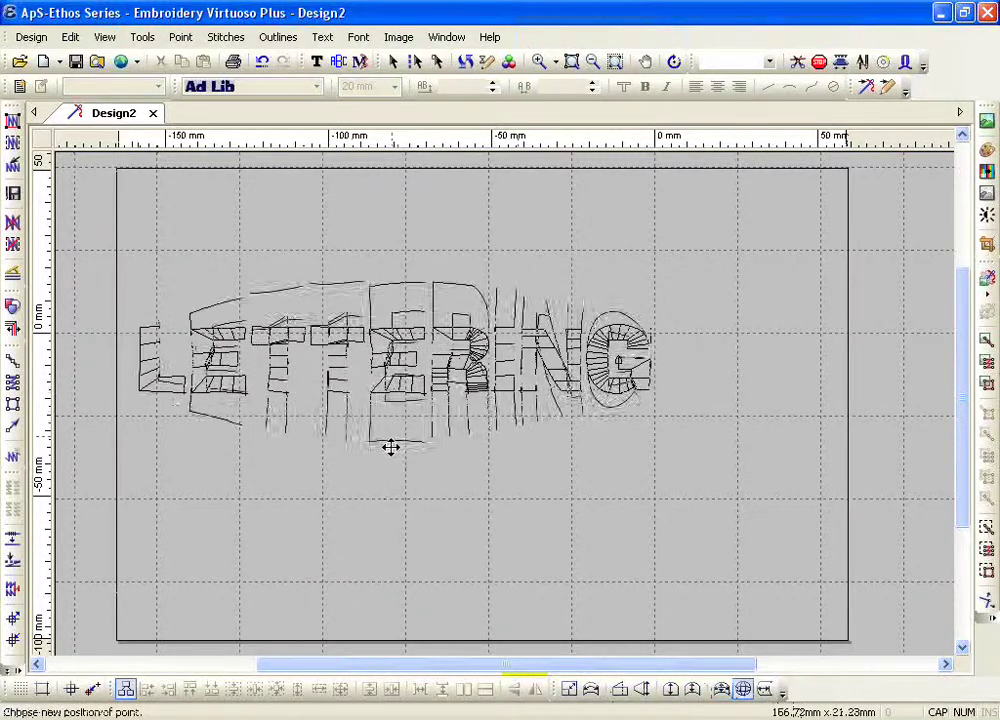
pyautogui.click(395, 449)
pyautogui.click(654, 360)
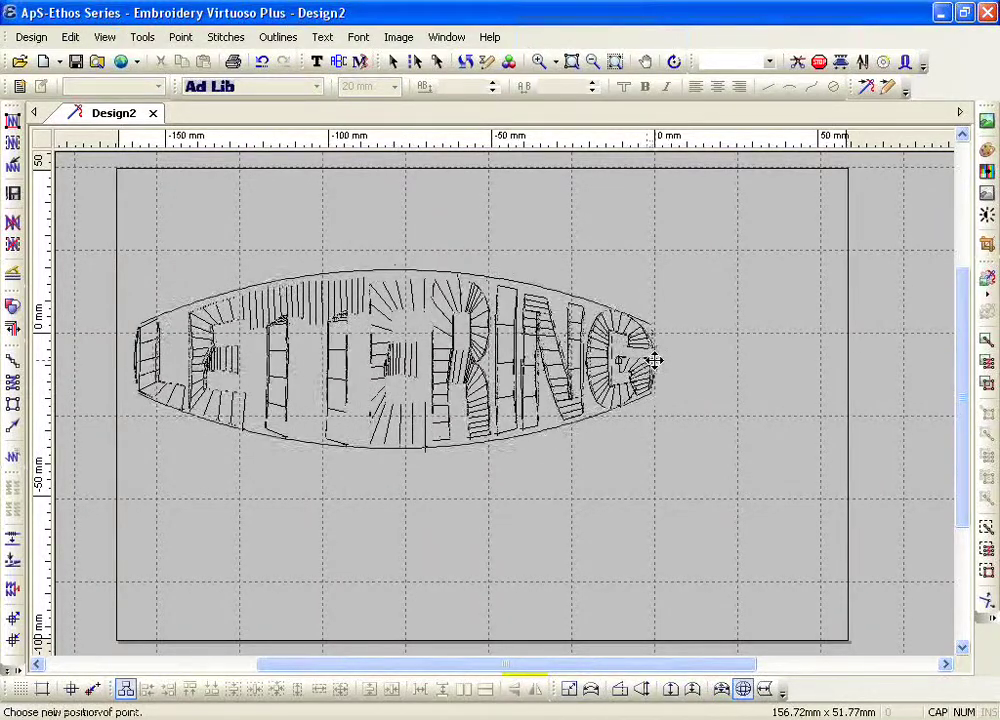
pyautogui.click(665, 360)
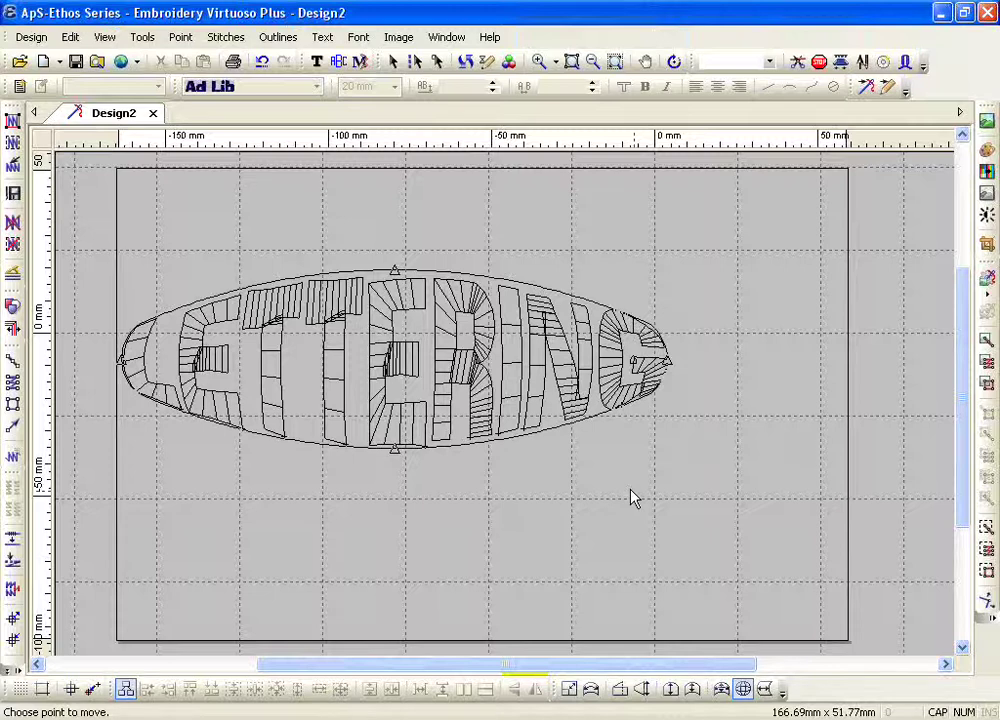
pyautogui.click(396, 450)
pyautogui.click(394, 467)
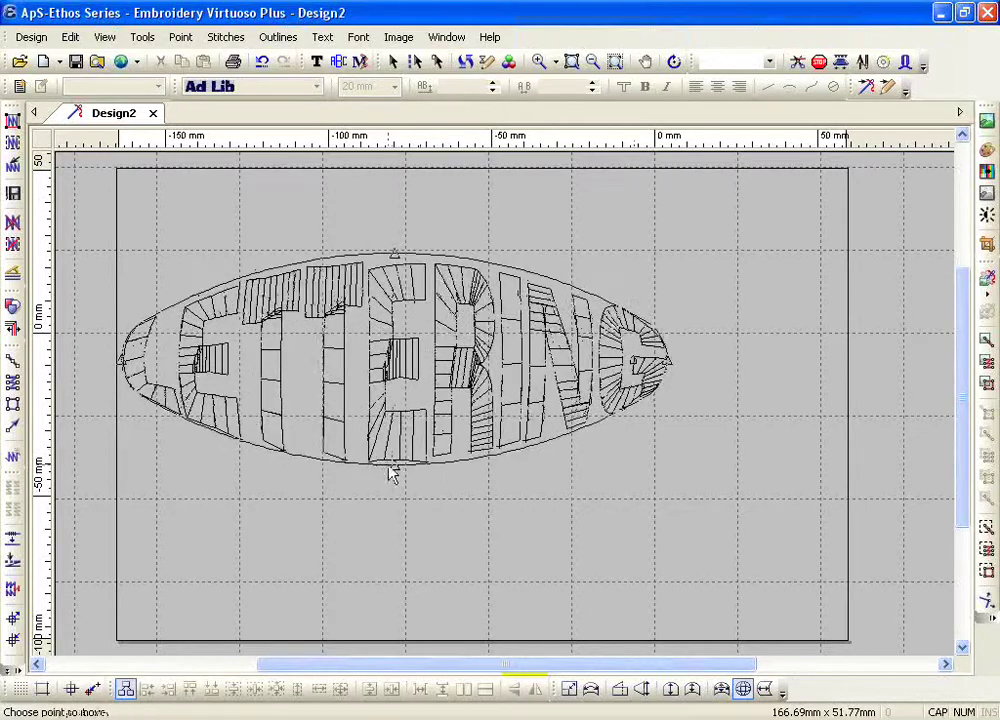
# Stretch the globe-shaped lettering sideways by its left end point to an overall width of about 254 mm
pyautogui.click(117, 359)
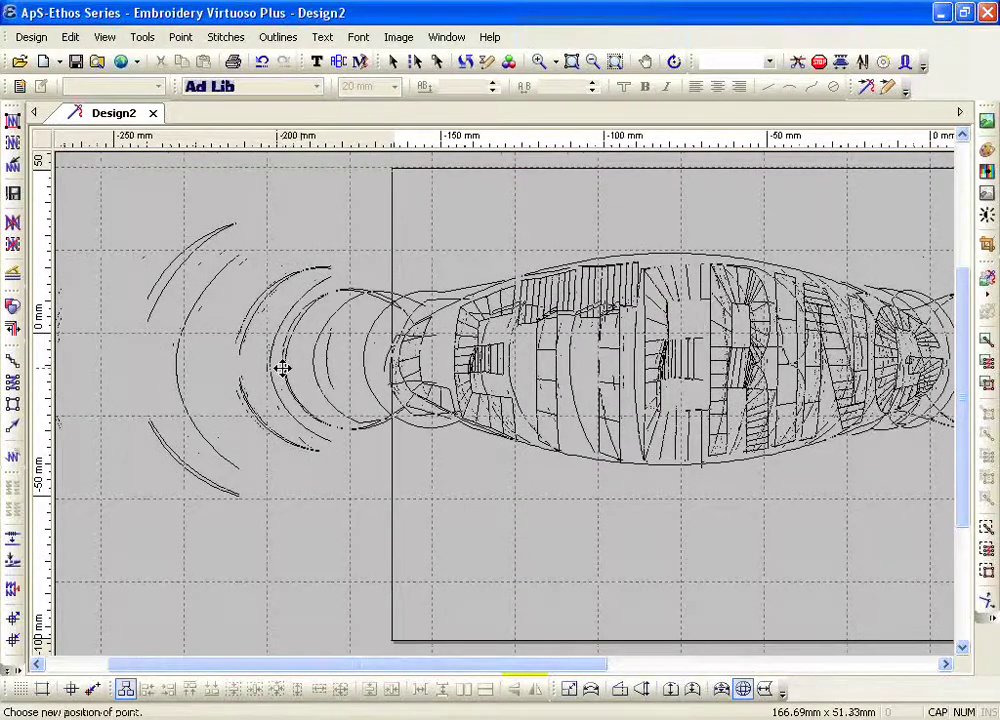
pyautogui.click(257, 362)
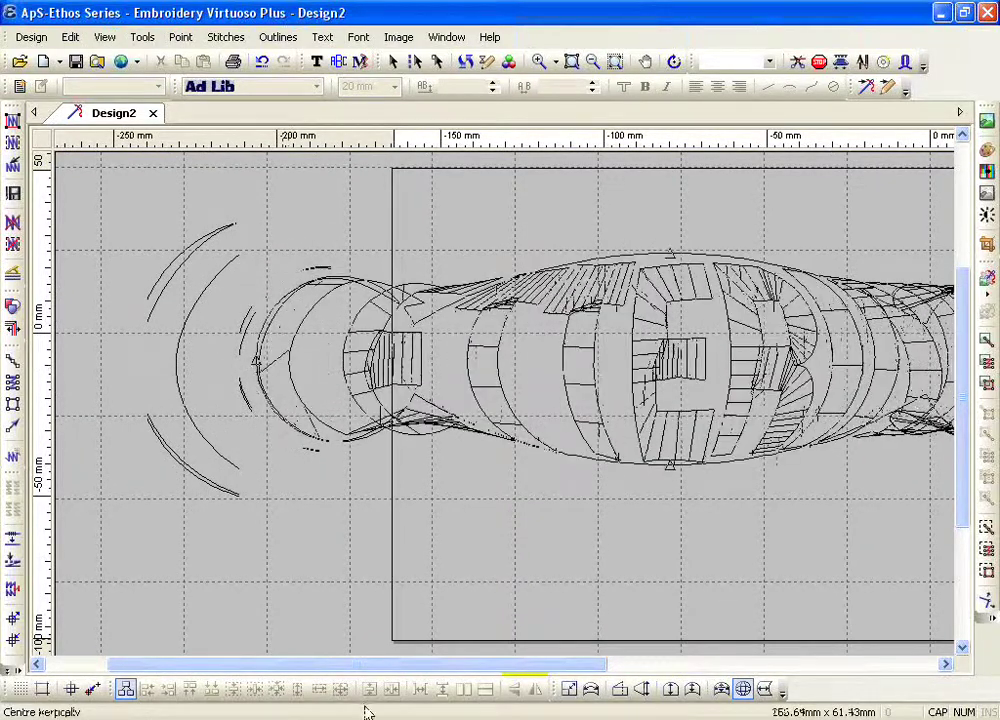
pyautogui.click(345, 689)
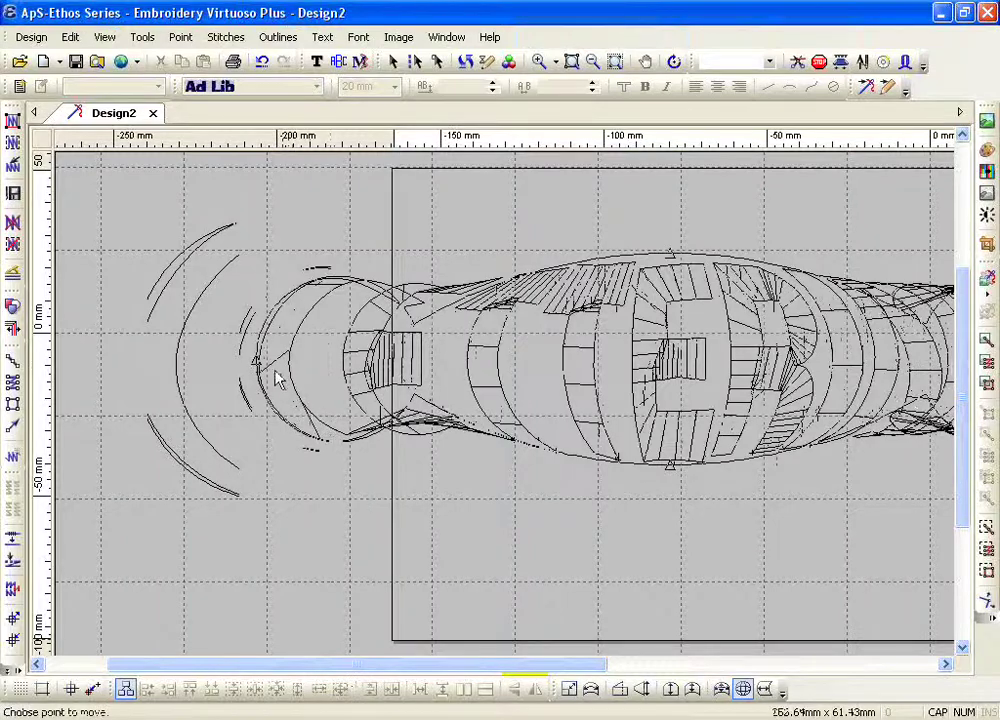
# Pull the globe's left end back in to an overall width of about 165 mm, and undo the Globe changes
pyautogui.moveTo(263, 370); pyautogui.dragTo(395, 368)
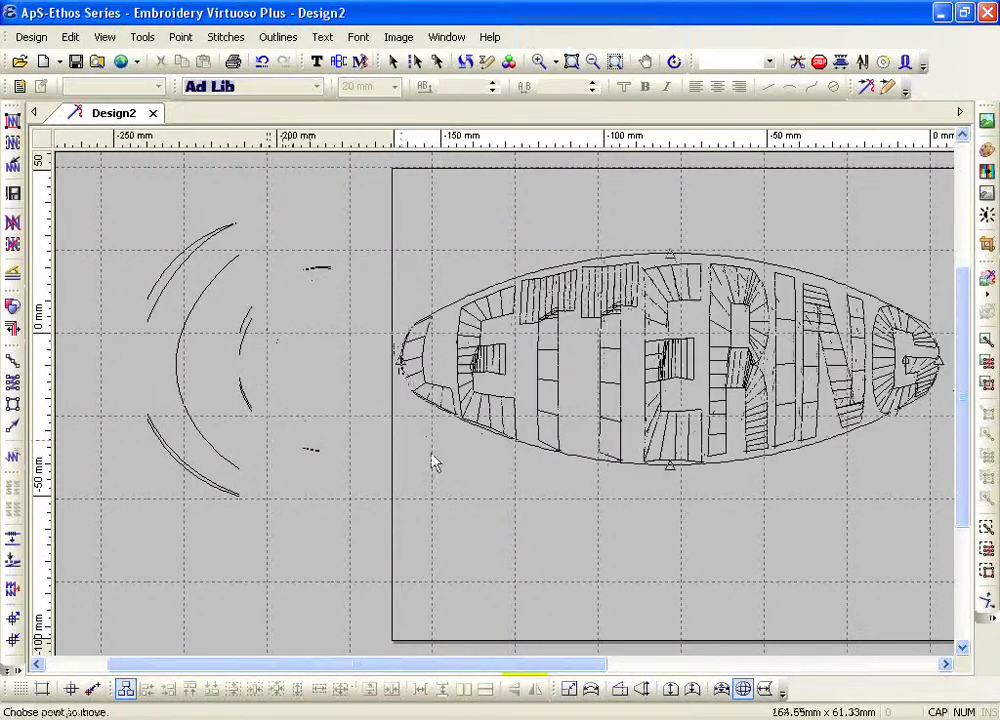
pyautogui.moveTo(520, 661); pyautogui.dragTo(658, 668)
pyautogui.click(261, 61)
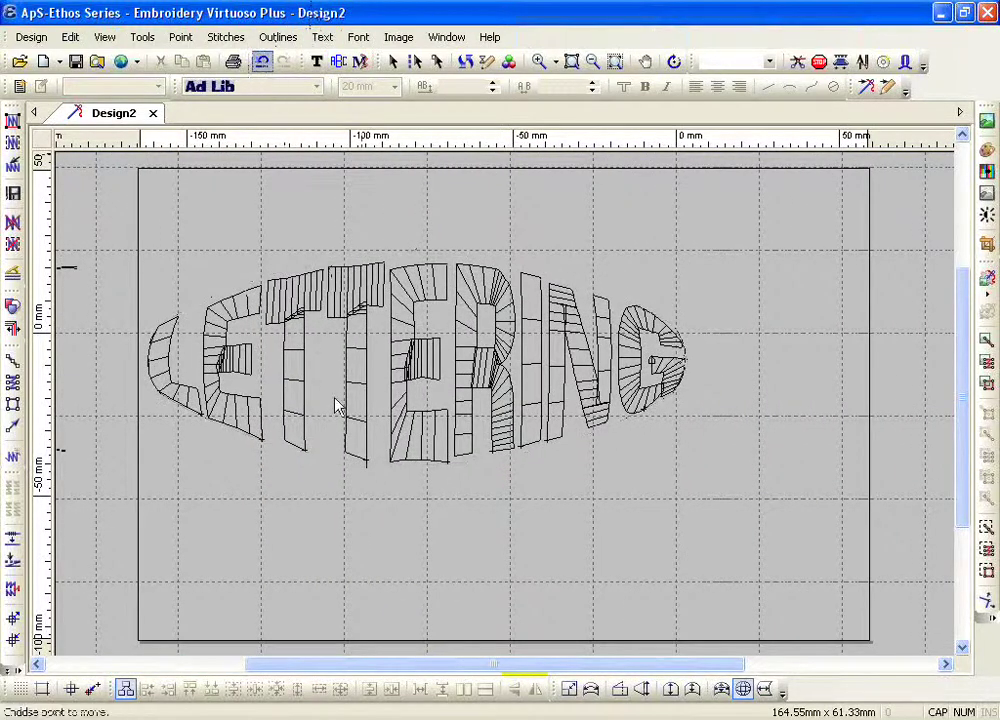
# Apply the sideways bow distortion to the lettering, curving its letters toward the left to an overall width of about 160 mm
pyautogui.click(765, 690)
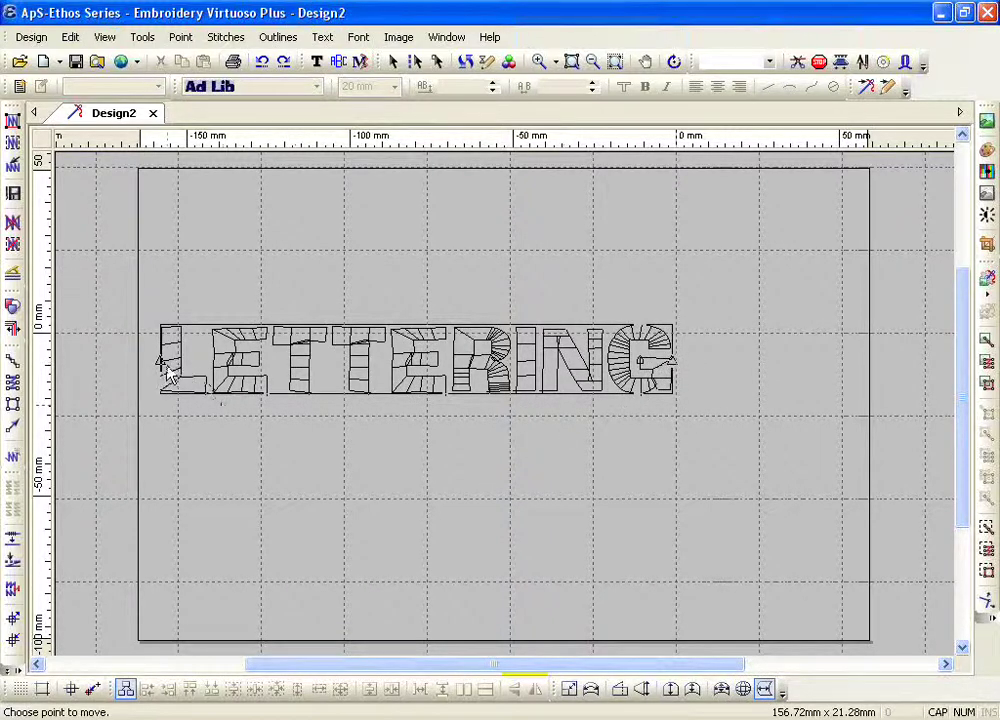
pyautogui.click(162, 362)
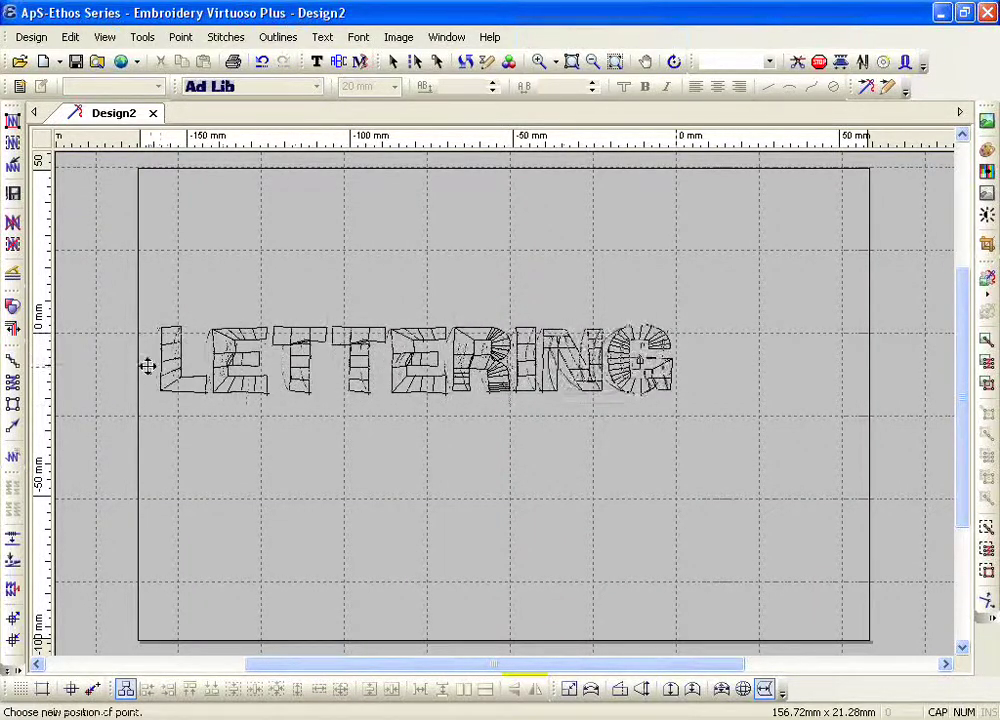
pyautogui.click(140, 360)
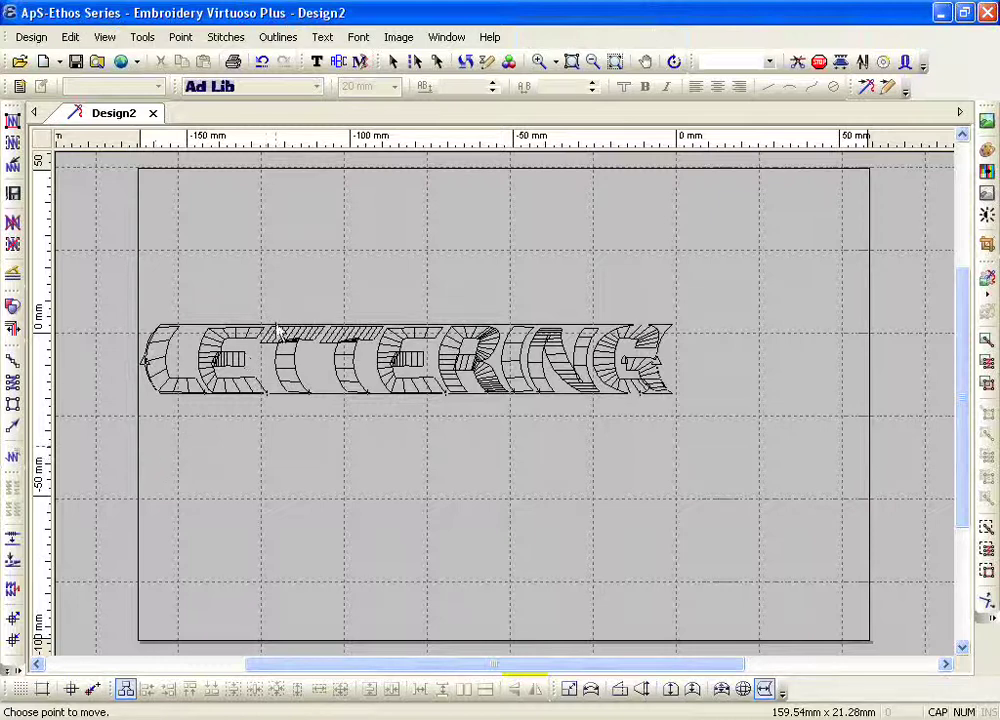
# Select the whole LETTERING text for editing and change its font to Brush Script
pyautogui.click(317, 62)
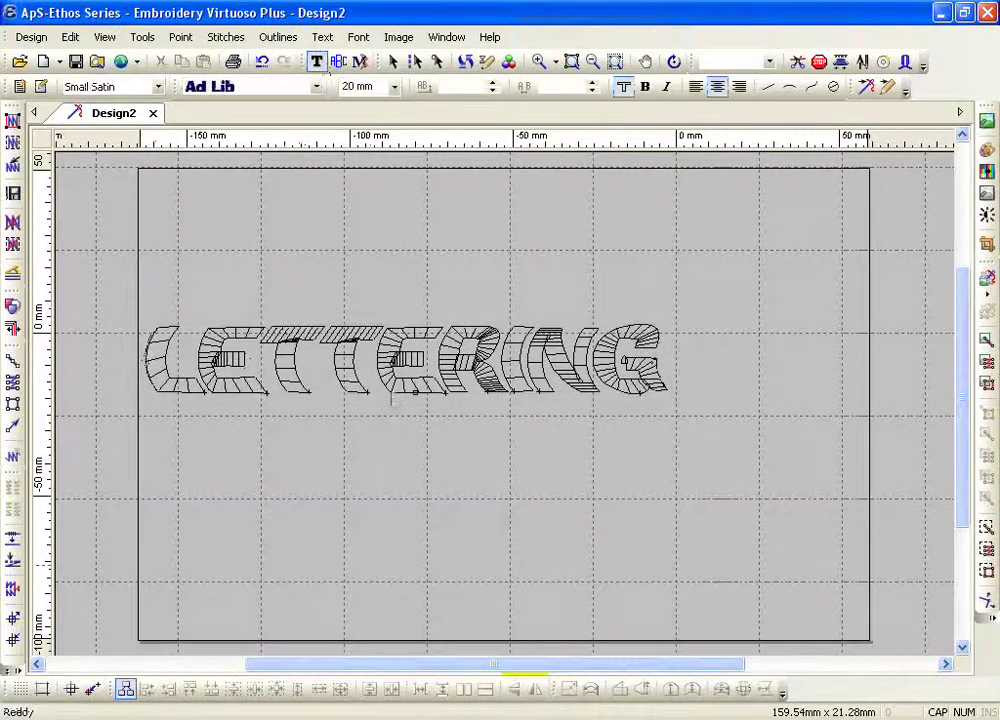
pyautogui.click(391, 332)
pyautogui.click(241, 90)
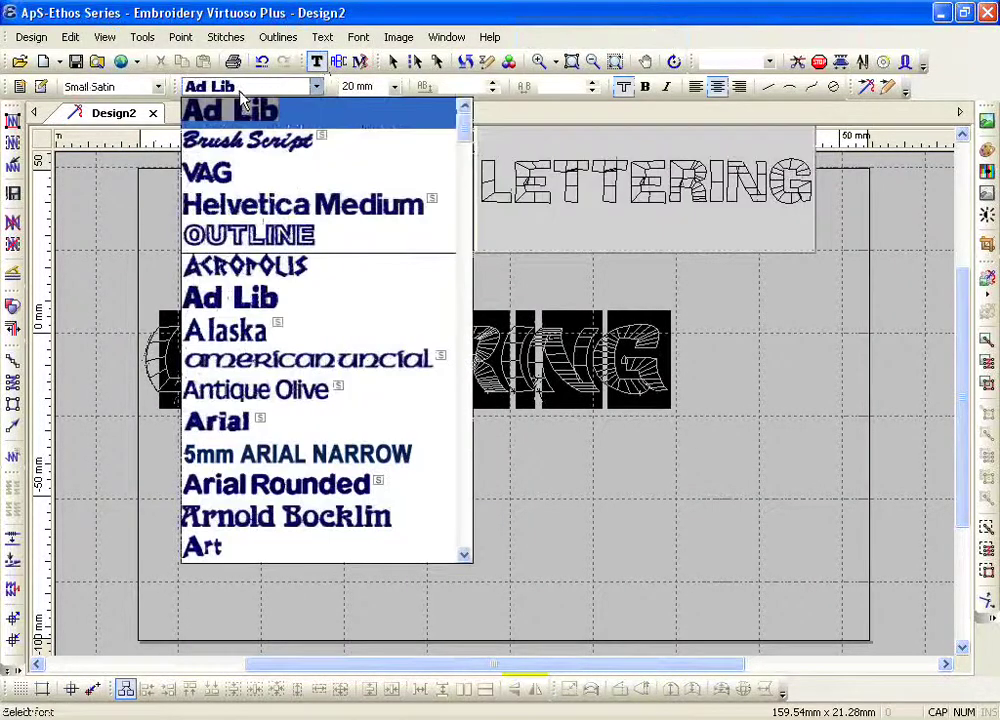
pyautogui.click(251, 155)
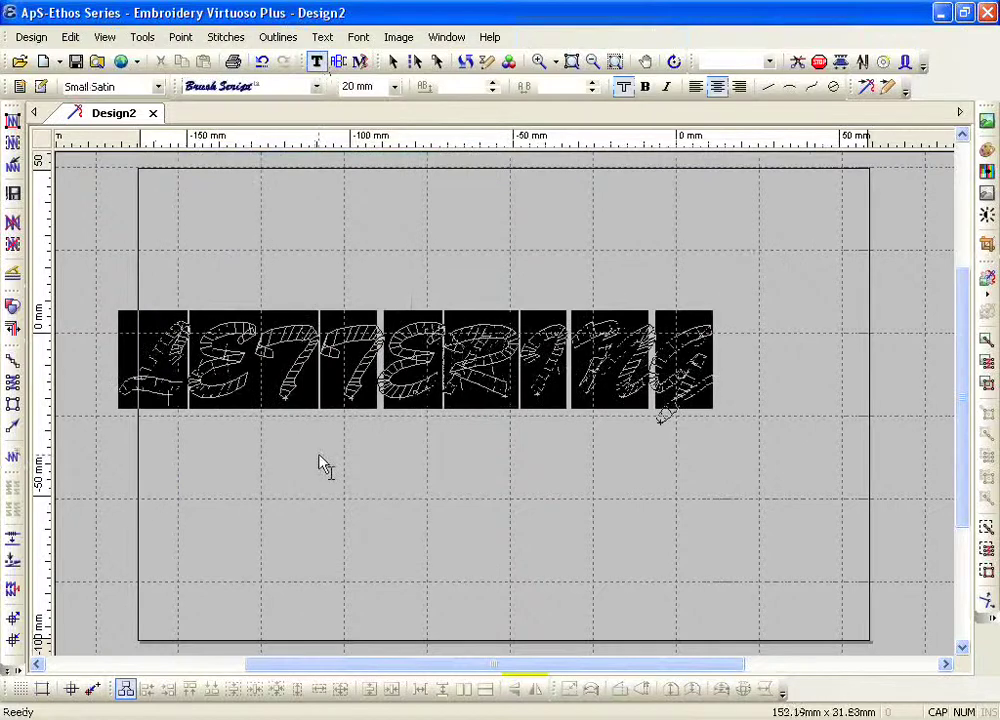